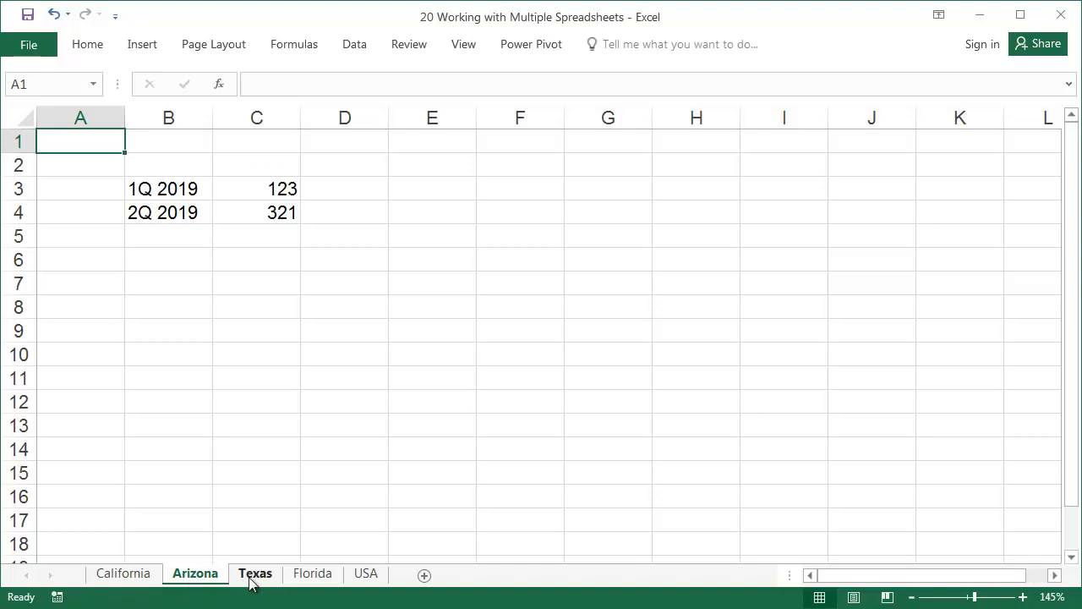
Review the quarterly data on the California, Arizona, Texas, Florida and USA sheets
left_click(253, 578)
left_click(312, 578)
left_click(367, 576)
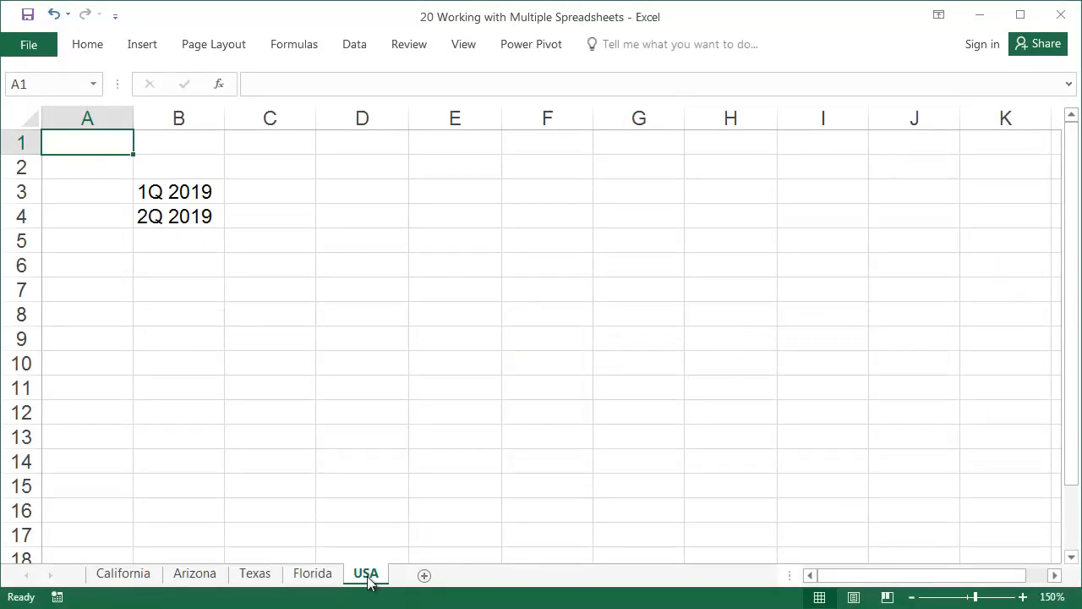
left_click(139, 574)
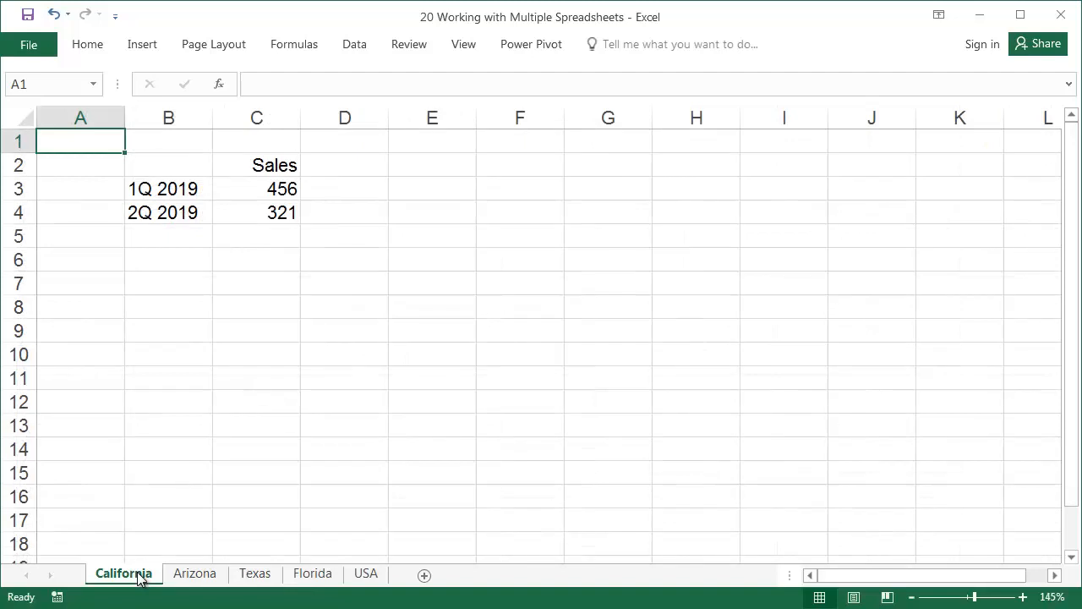
left_click(194, 573)
left_click(253, 574)
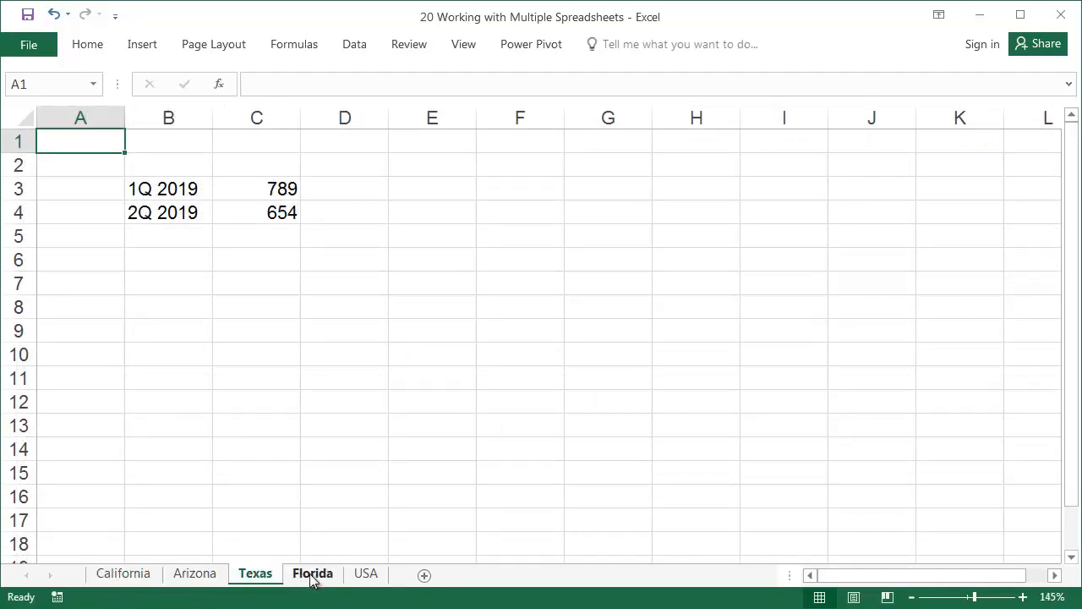
left_click(313, 573)
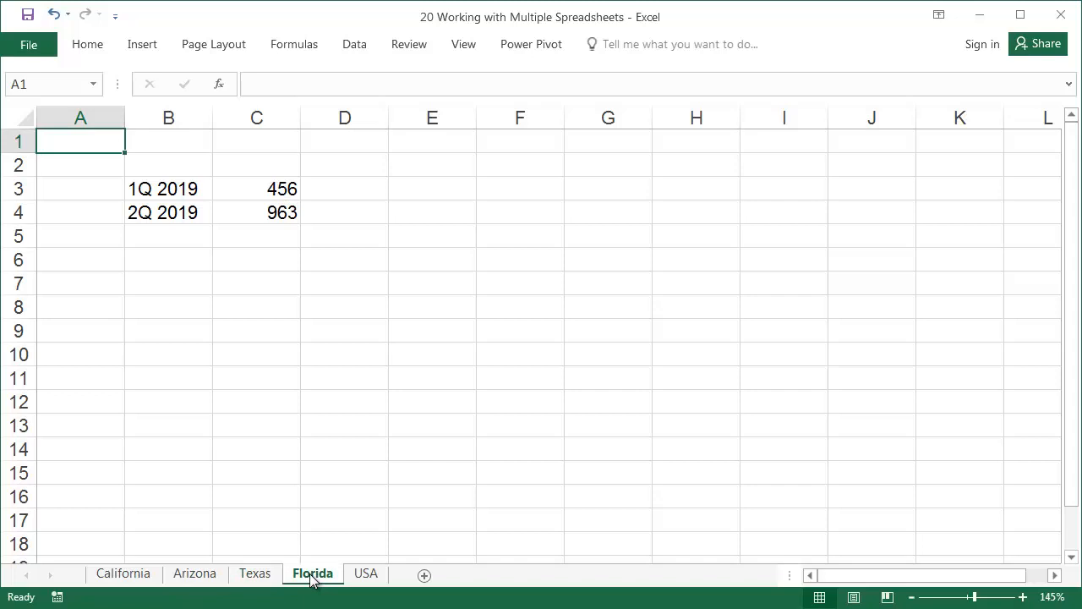
Group all sheets from California through USA and re-enter the Sales header in C2 so it applies to every sheet
left_click(140, 574)
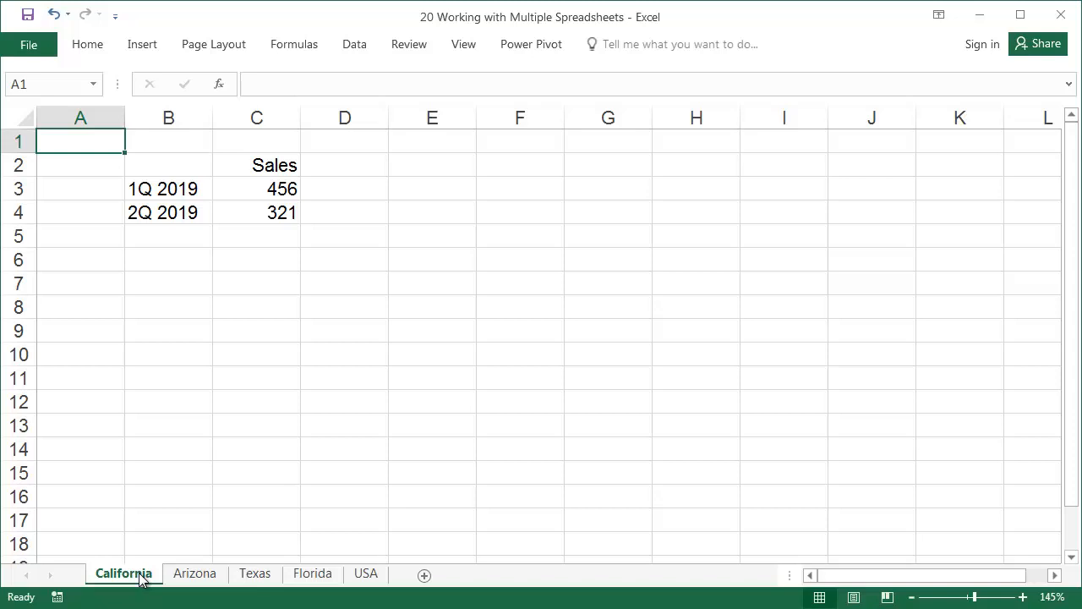
left_click(361, 575, "shift")
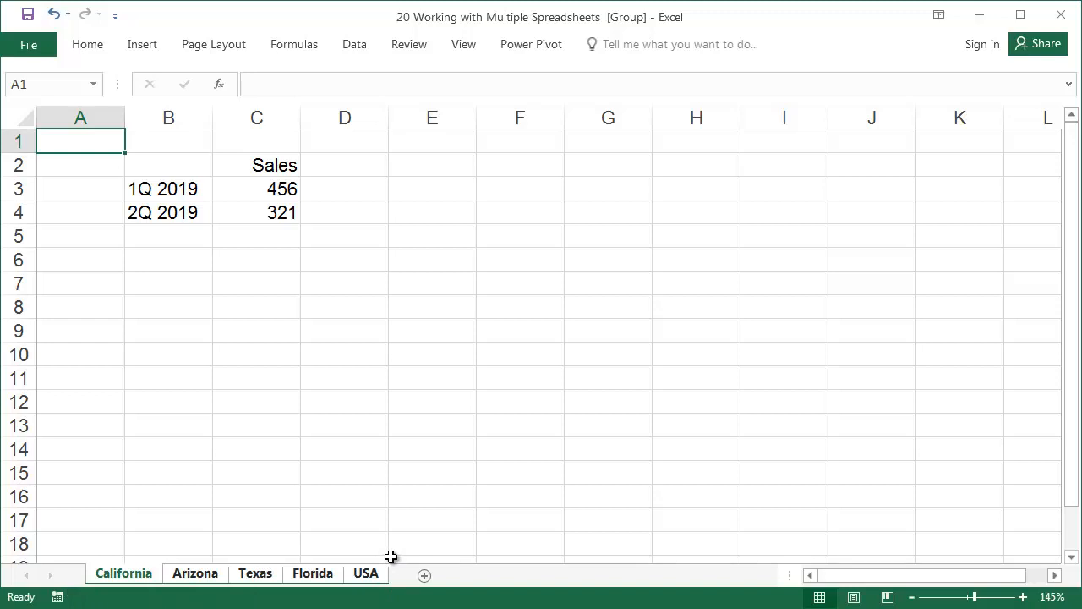
double_click(283, 165)
key("Return")
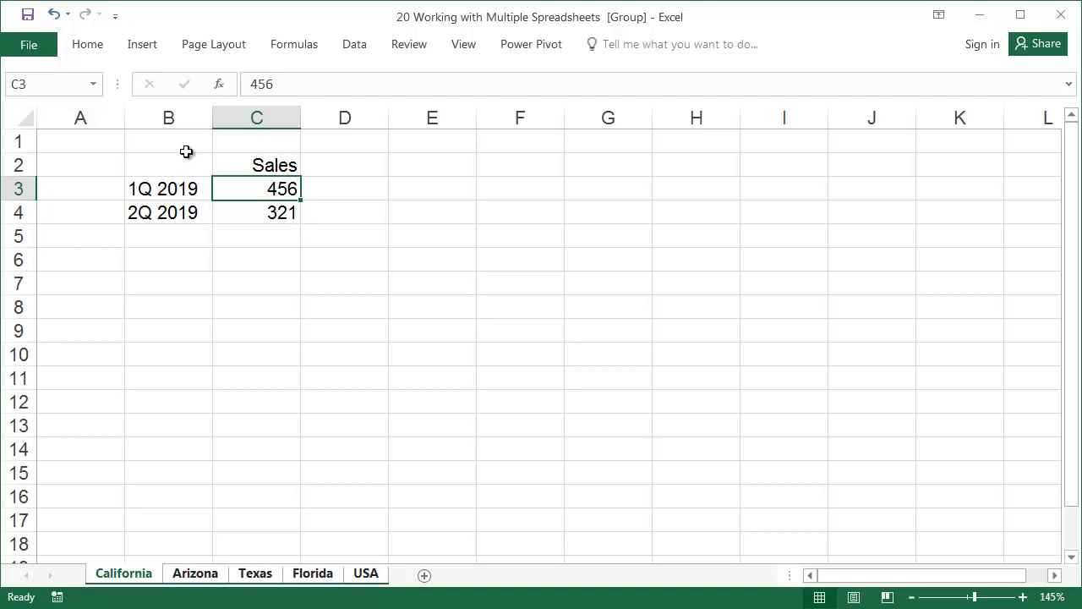
Apply all borders to the range B2:C5 across the grouped sheets
left_click_drag(184, 168, 244, 237)
right_click(246, 233)
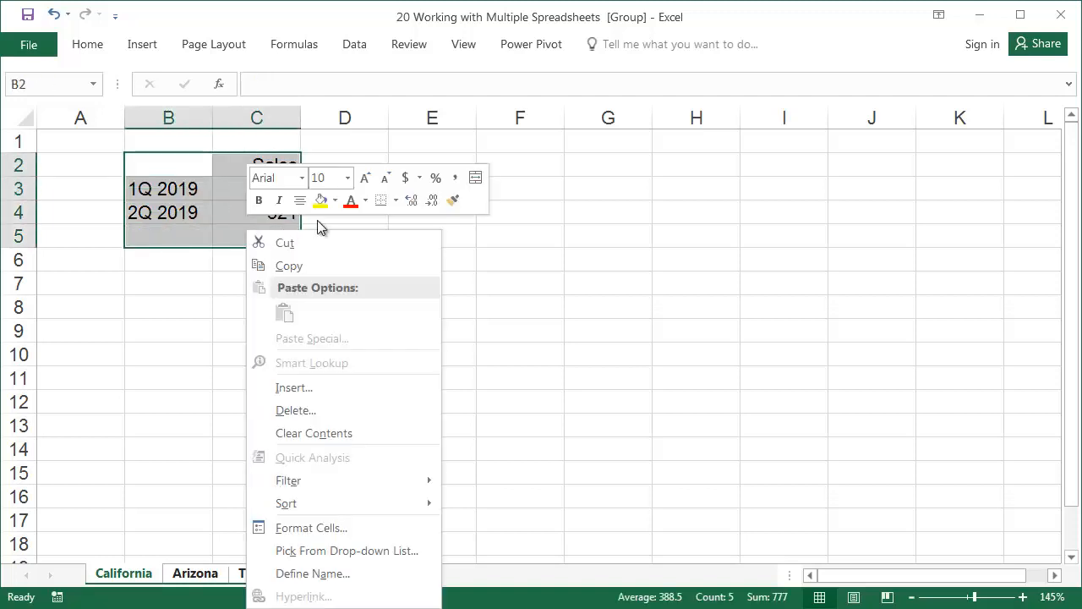
left_click(394, 201)
left_click(396, 343)
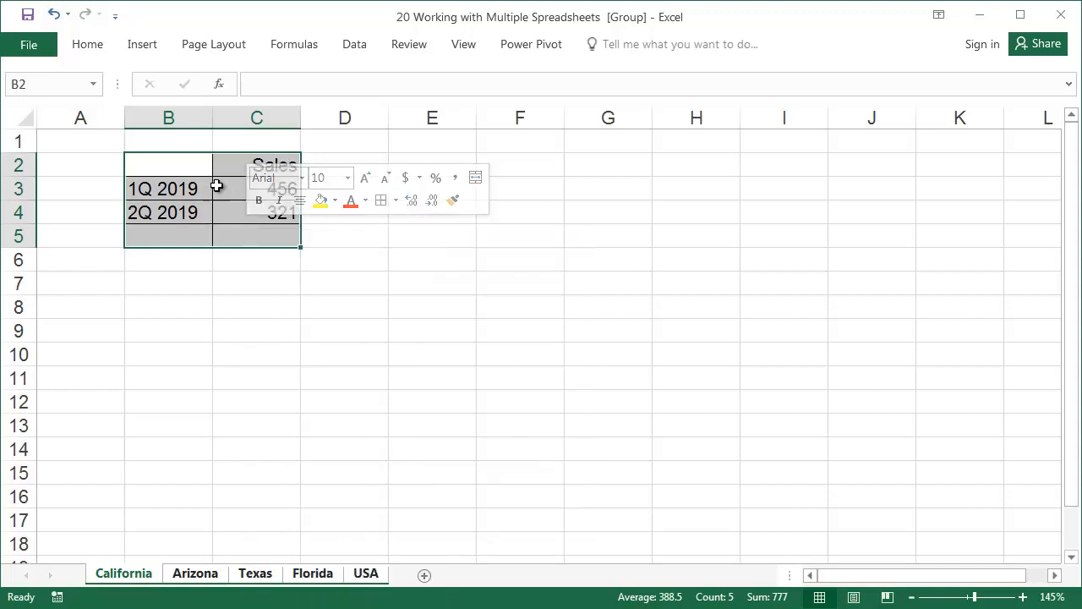
Fill the header cells B2:C2 with the light tan theme color on the grouped sheets
left_click_drag(199, 168, 229, 168)
right_click(229, 168)
left_click(317, 140)
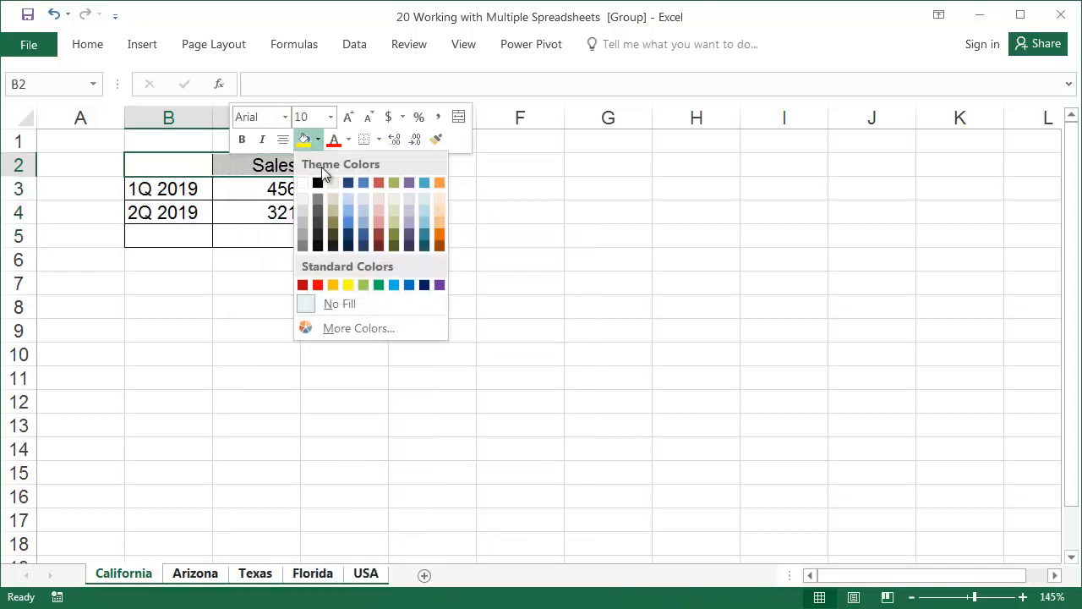
left_click(336, 180)
Label B5 as TOTAL and add an AutoSum of the two quarters in C5 on the grouped sheets
left_click(191, 230)
type("TOTAL")
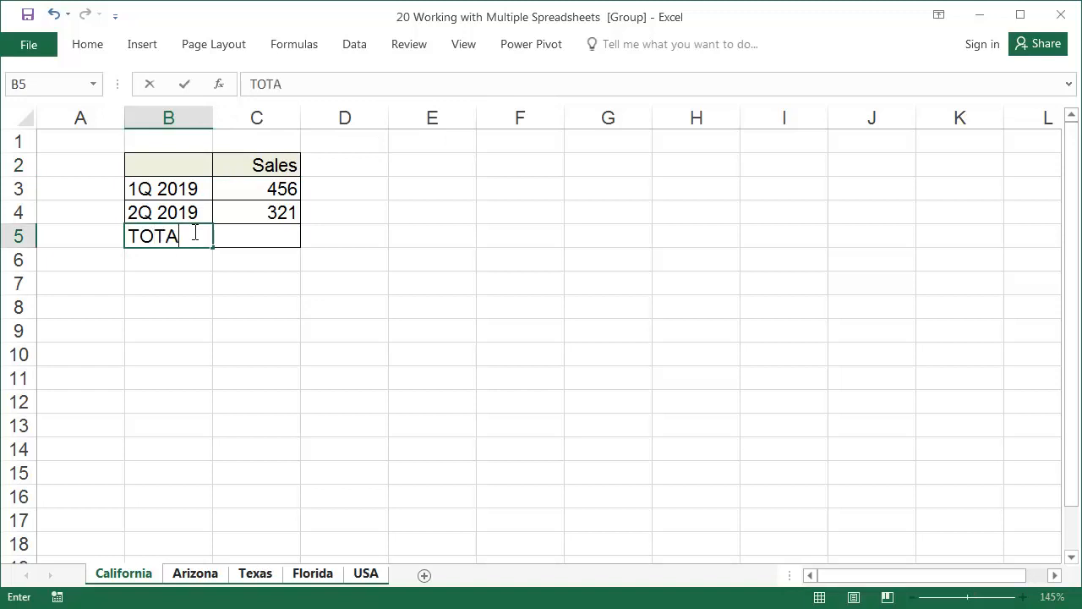
key("Return")
left_click(193, 230)
key("Right")
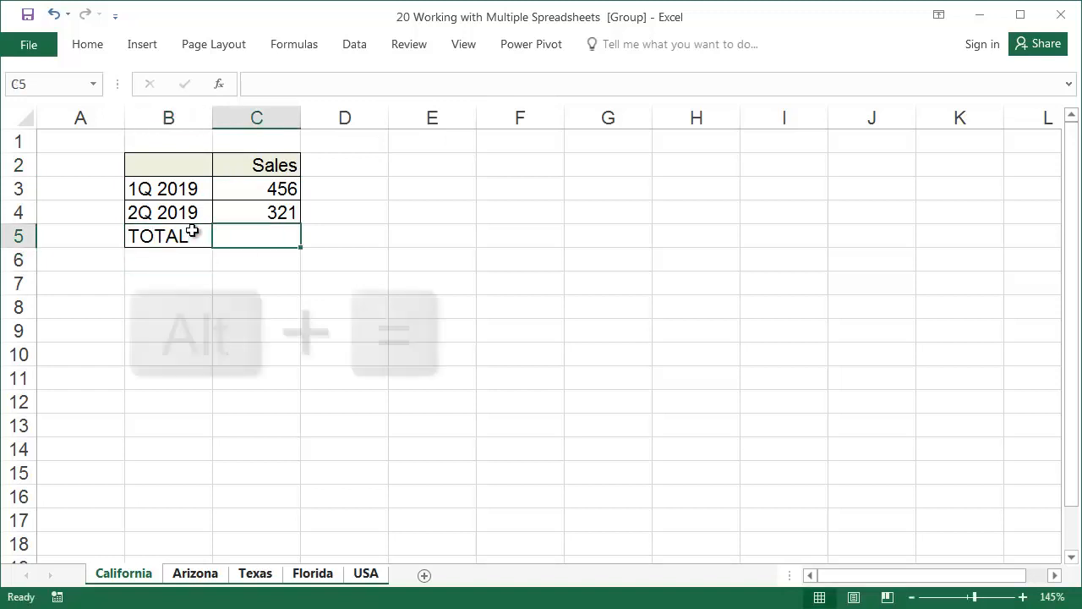
key("alt+equal")
key("Return")
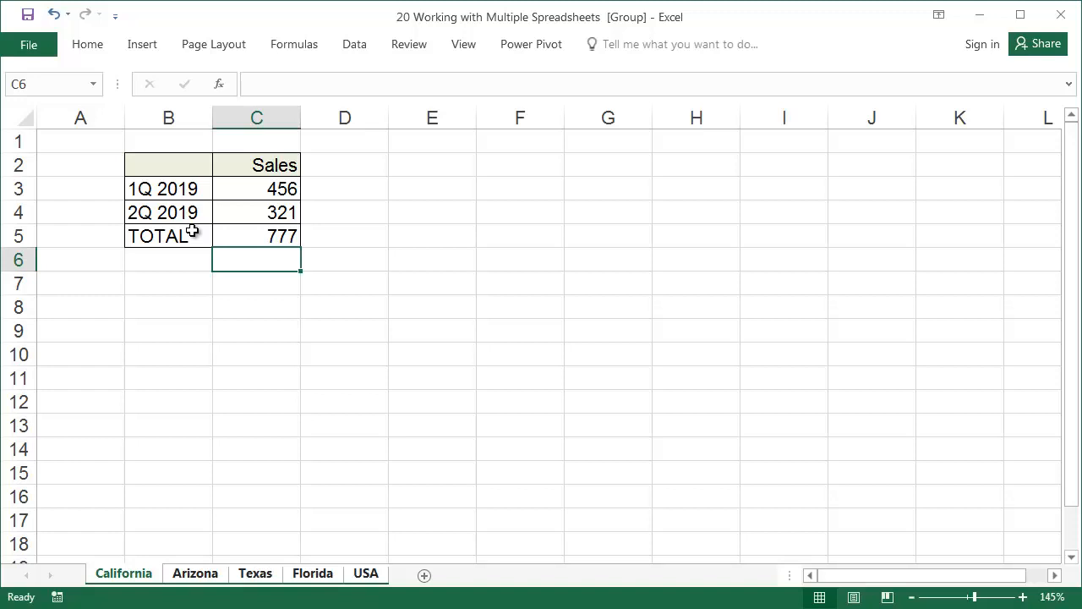
Ungroup the sheets and check the table on the Arizona, Texas, Florida and USA sheets
left_click(191, 578)
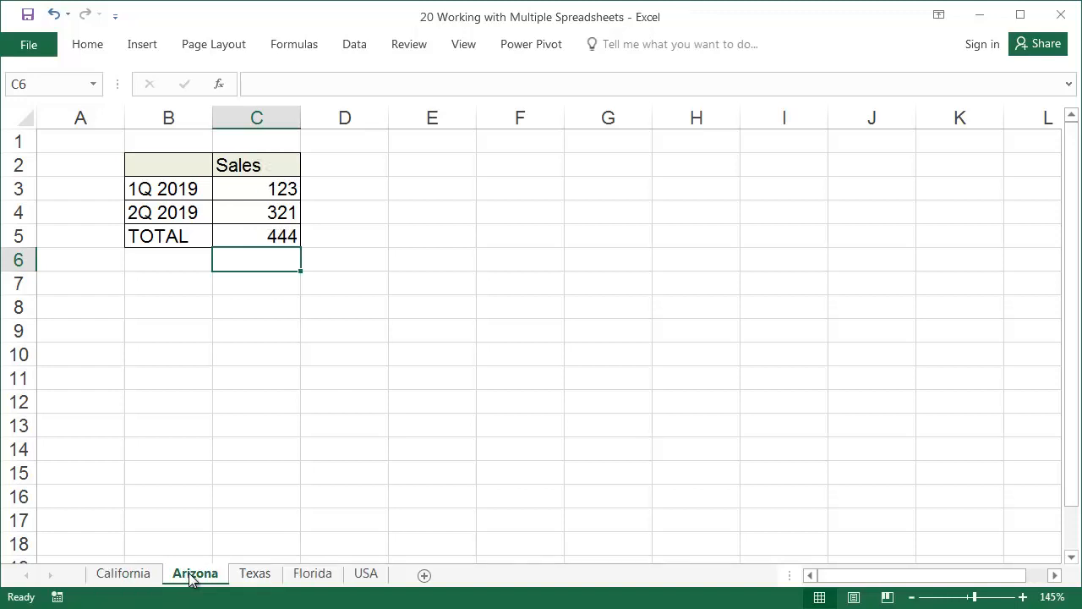
left_click(254, 580)
left_click(315, 578)
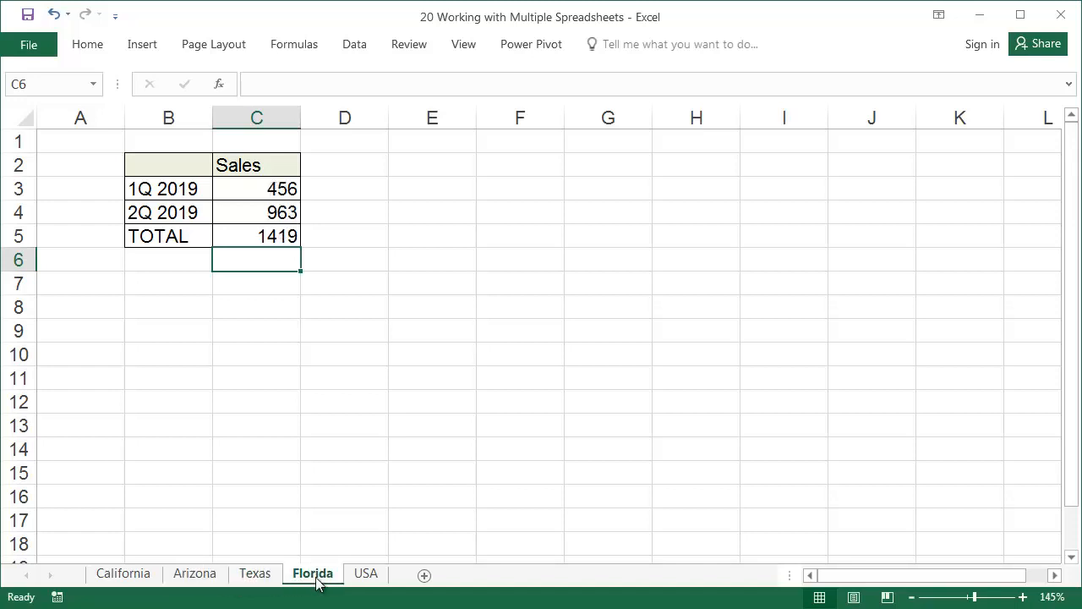
left_click(364, 578)
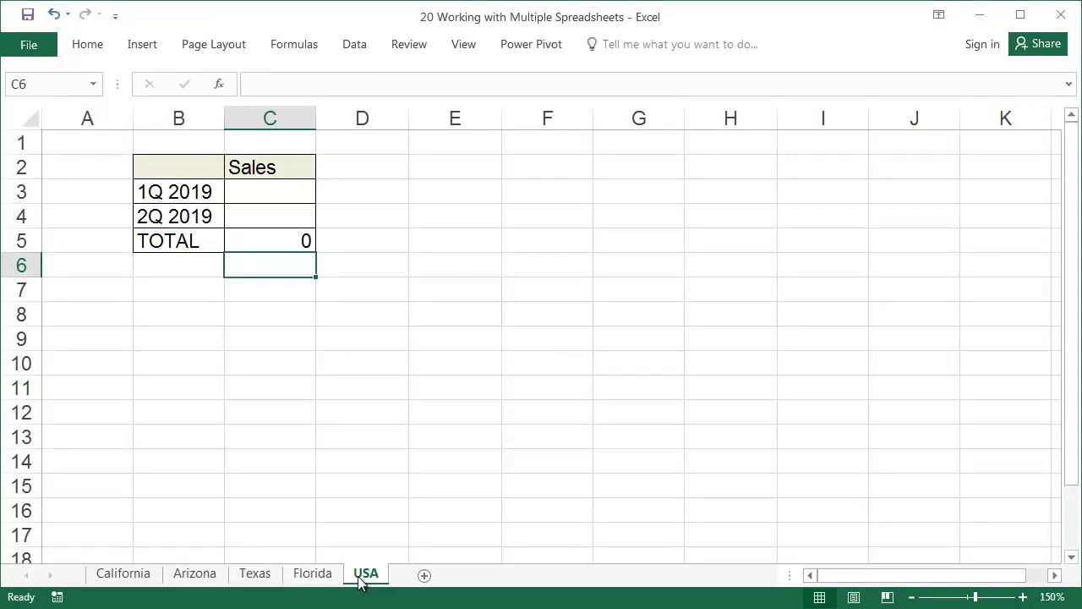
In C3 of the USA sheet, sum cell C3 across the California through Florida sheets
left_click(276, 196)
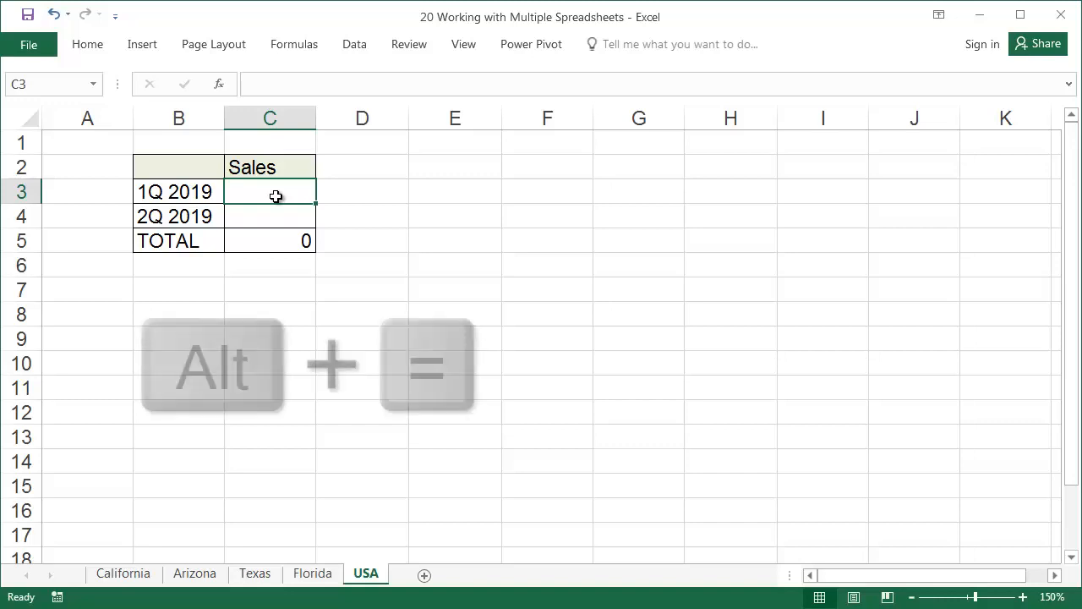
key("alt+equal")
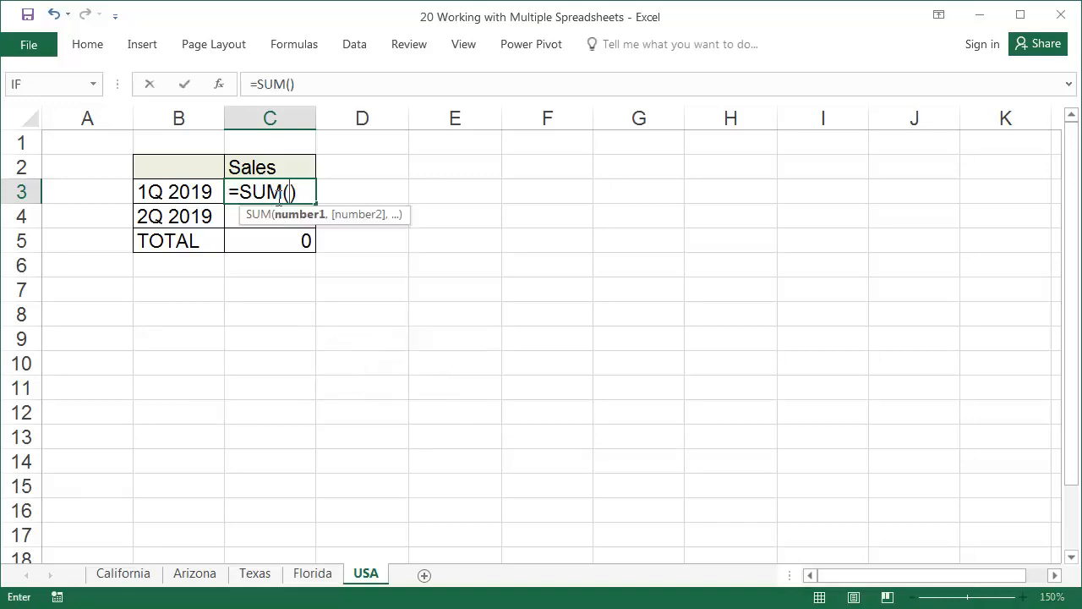
left_click(135, 578)
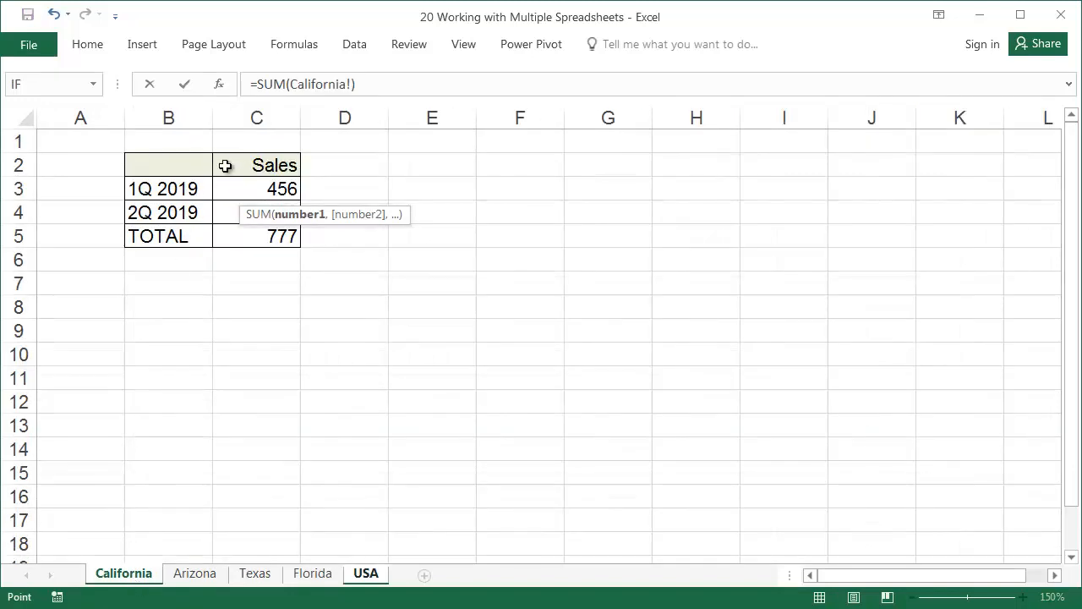
left_click(248, 186)
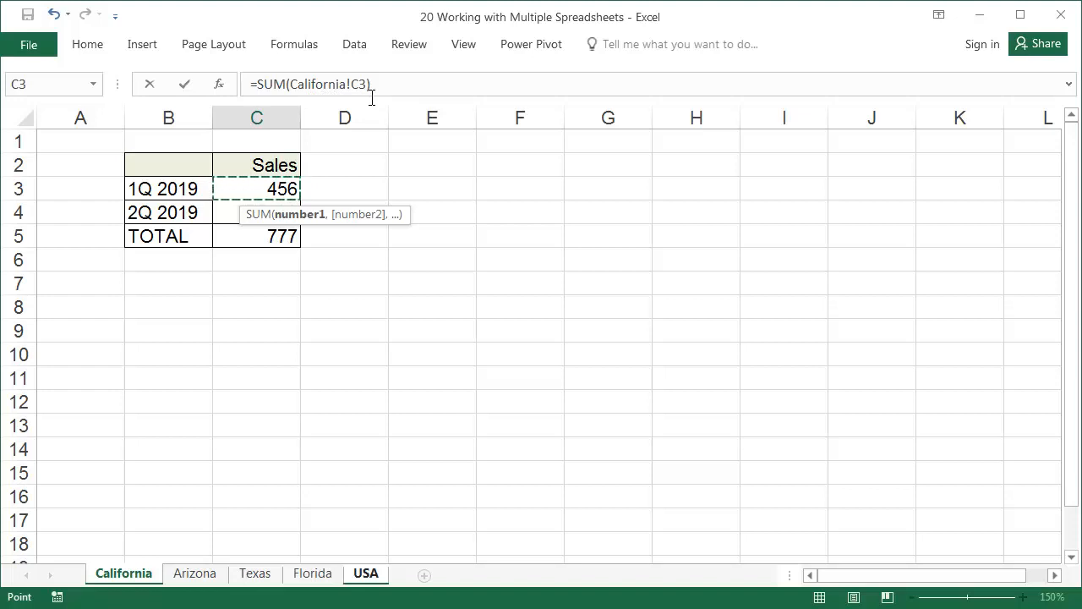
key("shift")
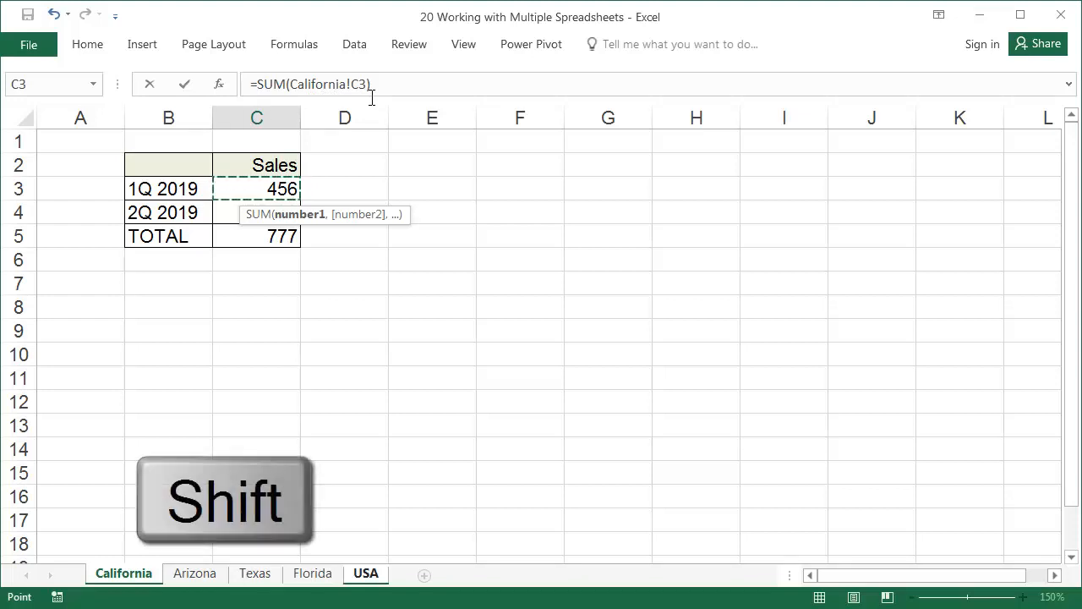
left_click(313, 573, "shift")
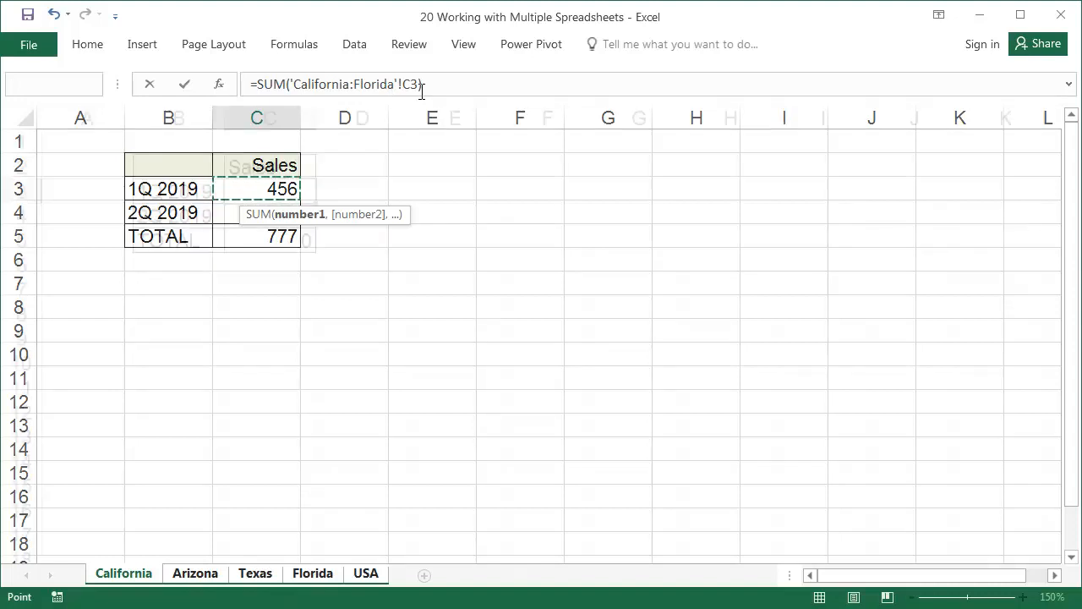
key("Return")
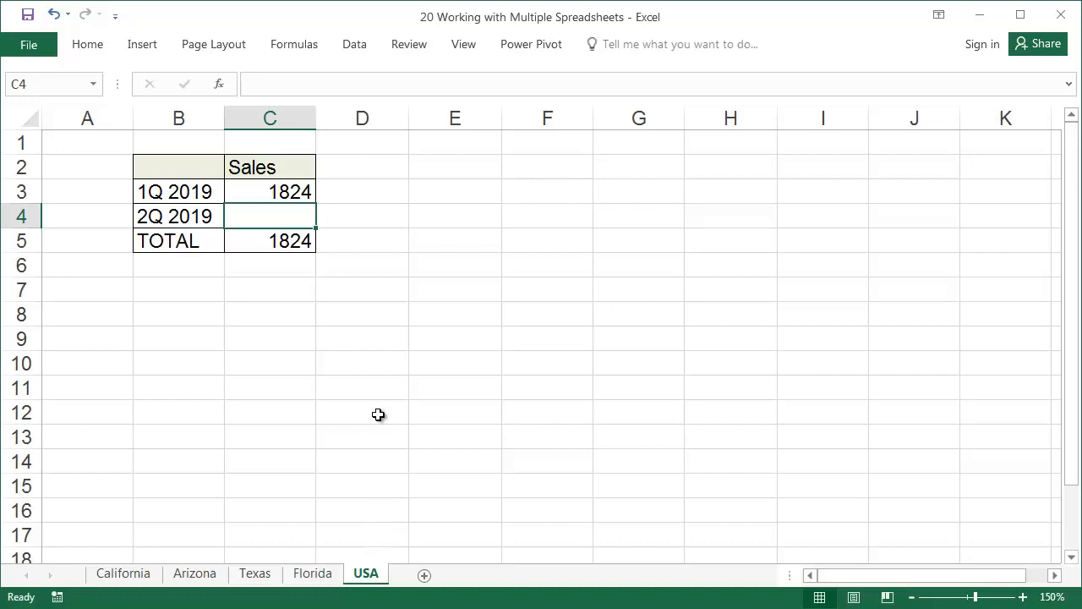
Copy the USA sheet's C3 formula down through C5 and check the formula in the TOTAL row
left_click(292, 188)
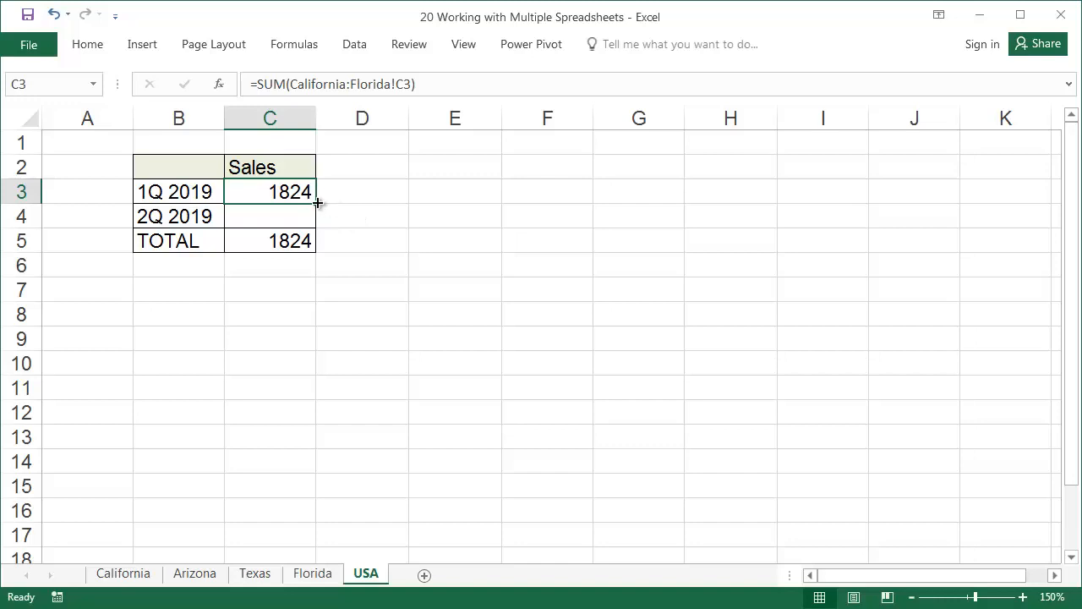
left_click_drag(317, 203, 317, 245)
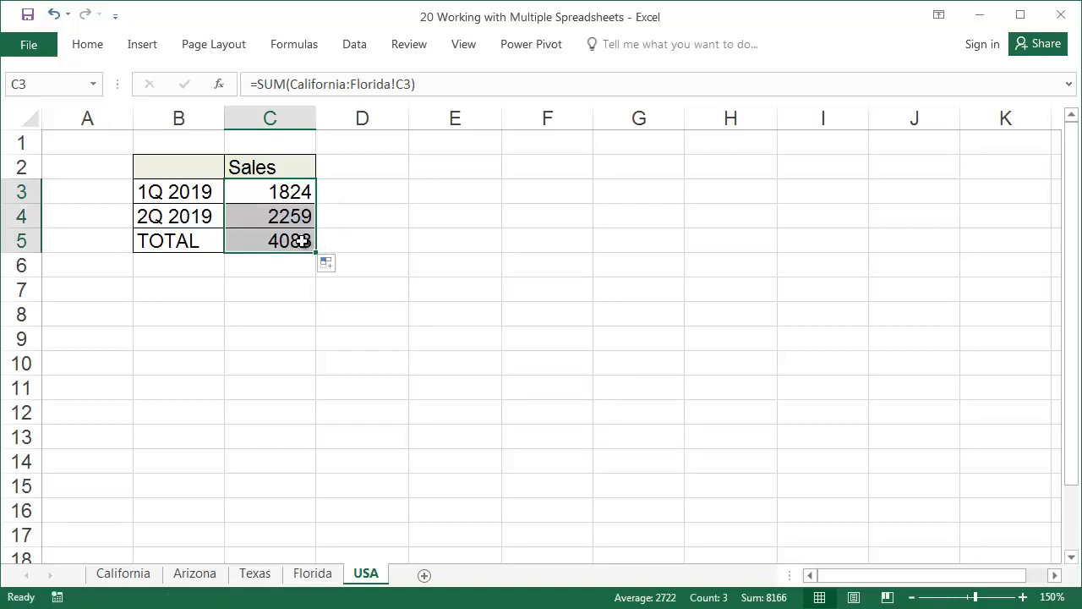
left_click(302, 241)
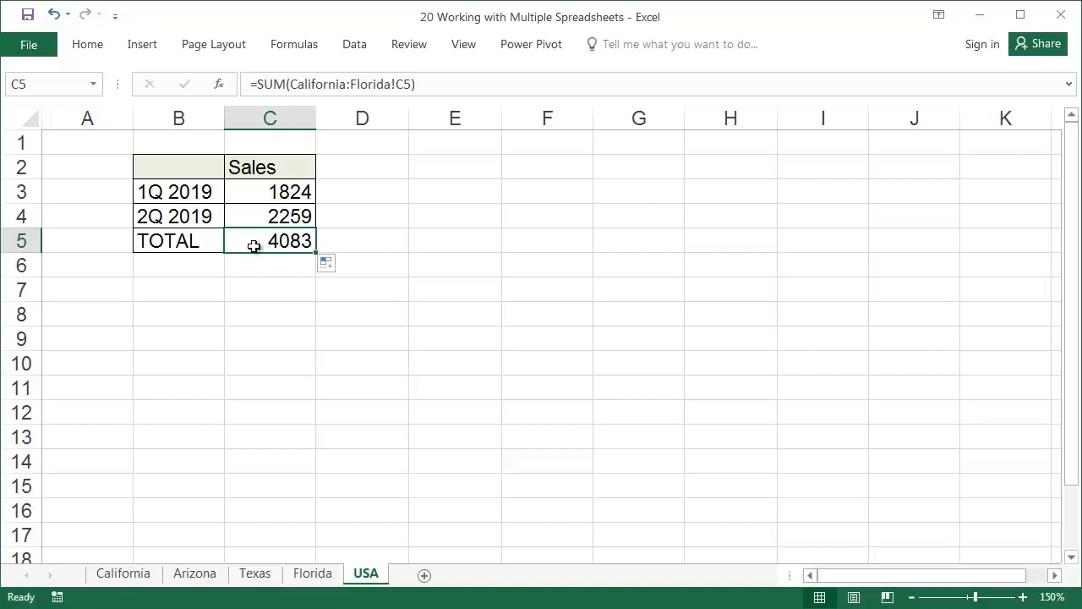
Duplicate the California sheet and place the copy between Arizona and Texas
left_click(133, 574)
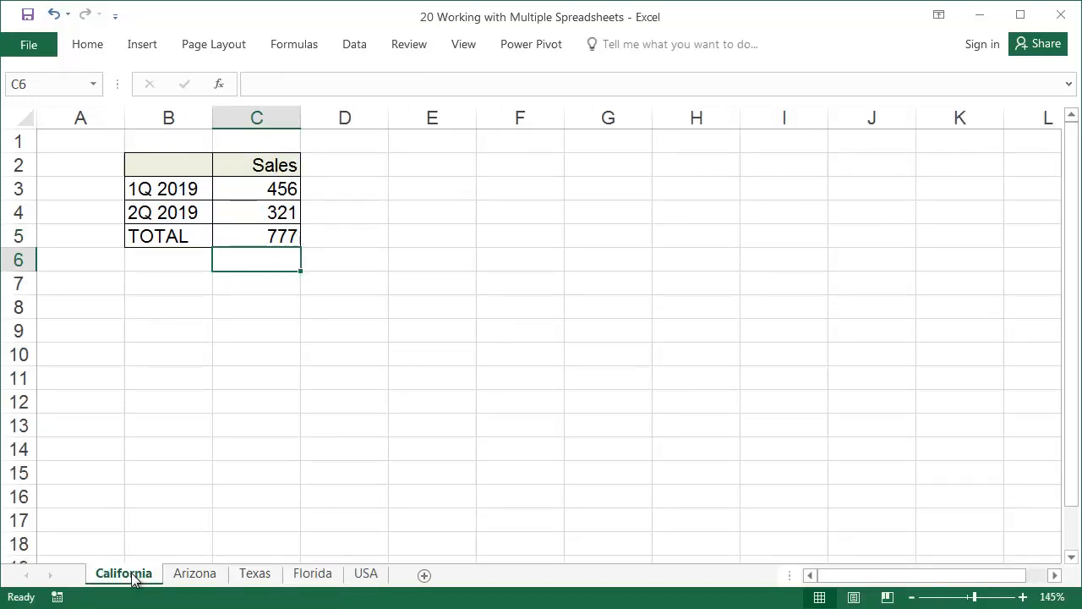
mouse_move(134, 575)
left_mouse_down()
mouse_move(180, 565)
mouse_move(180, 551)
left_mouse_up()
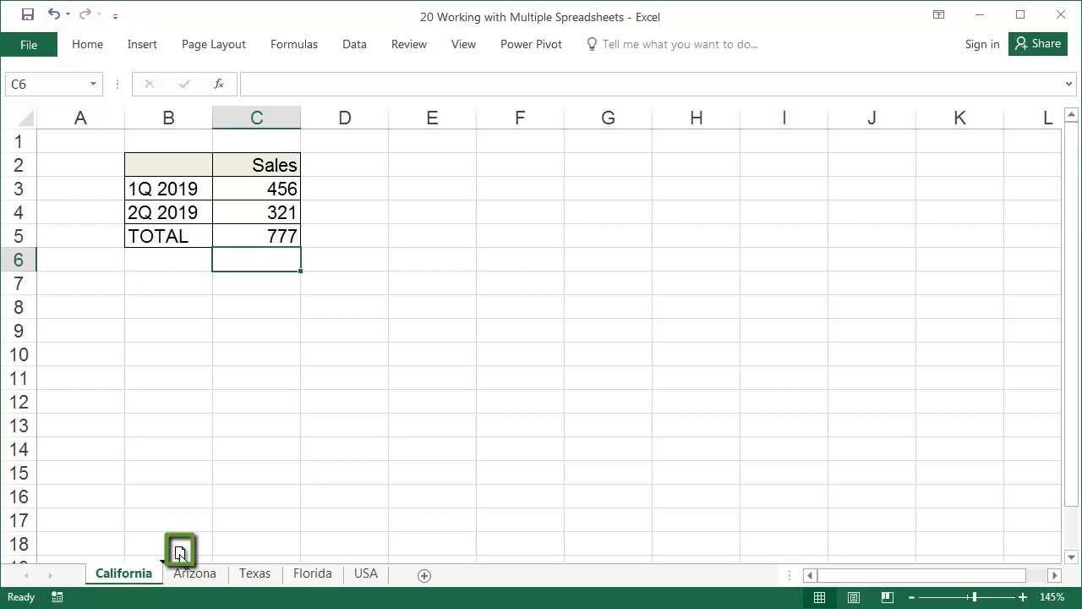
mouse_move(180, 551)
left_mouse_down()
mouse_move(348, 555)
mouse_move(262, 551)
left_mouse_up()
key("ctrl")
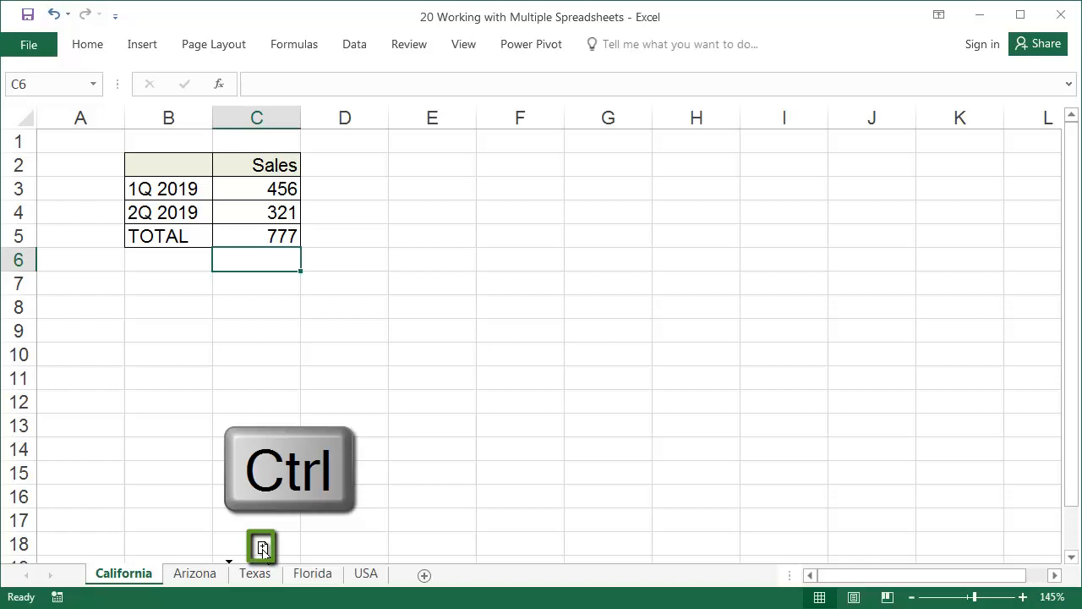
left_click_drag(262, 548, 262, 549)
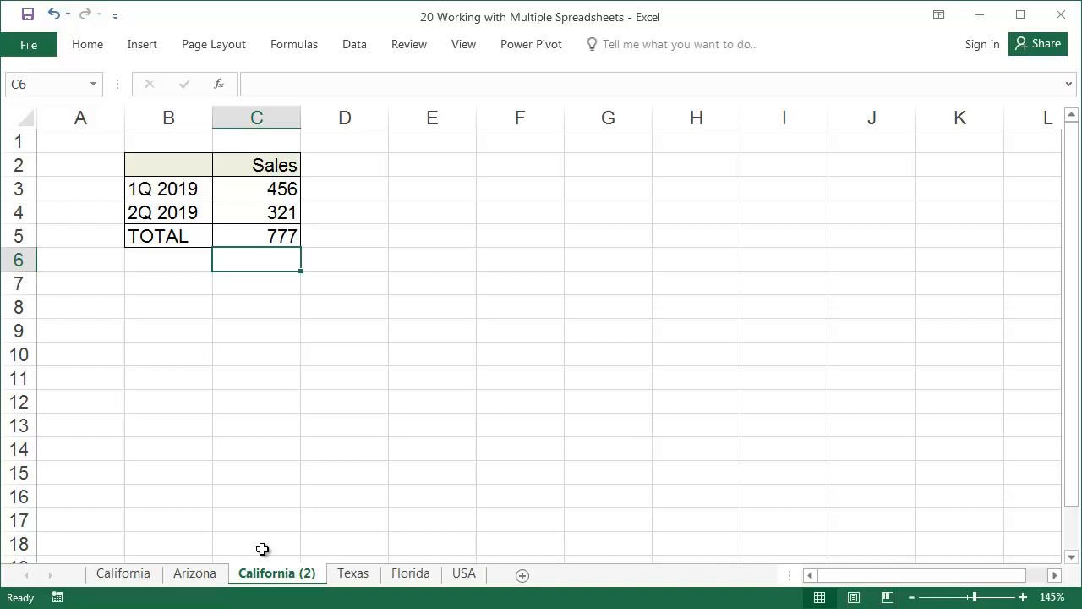
Rename the copied California sheet to New York
double_click(280, 574)
type("N")
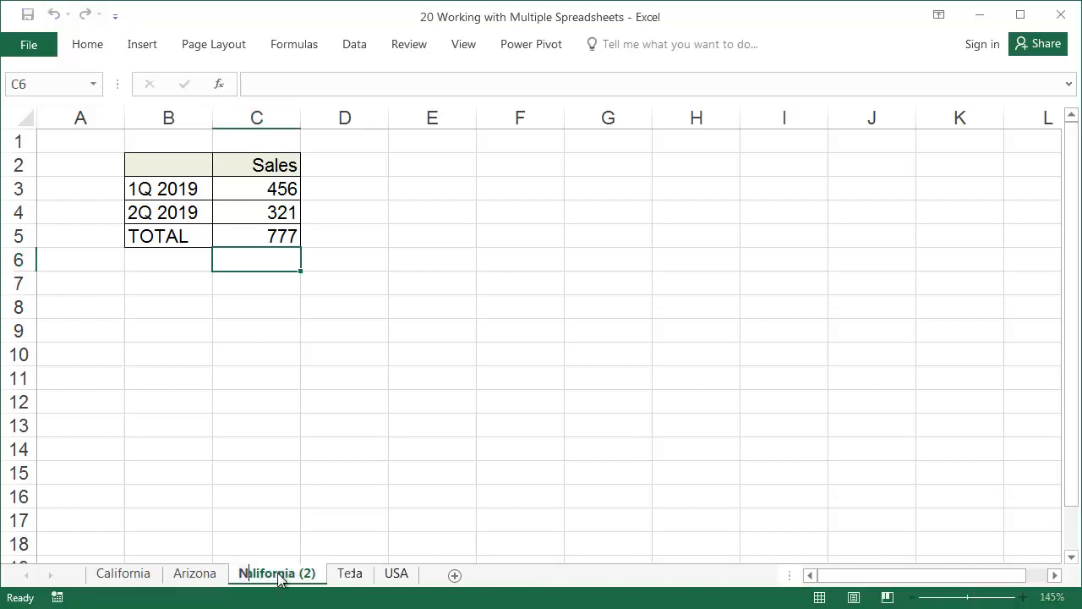
type("ew")
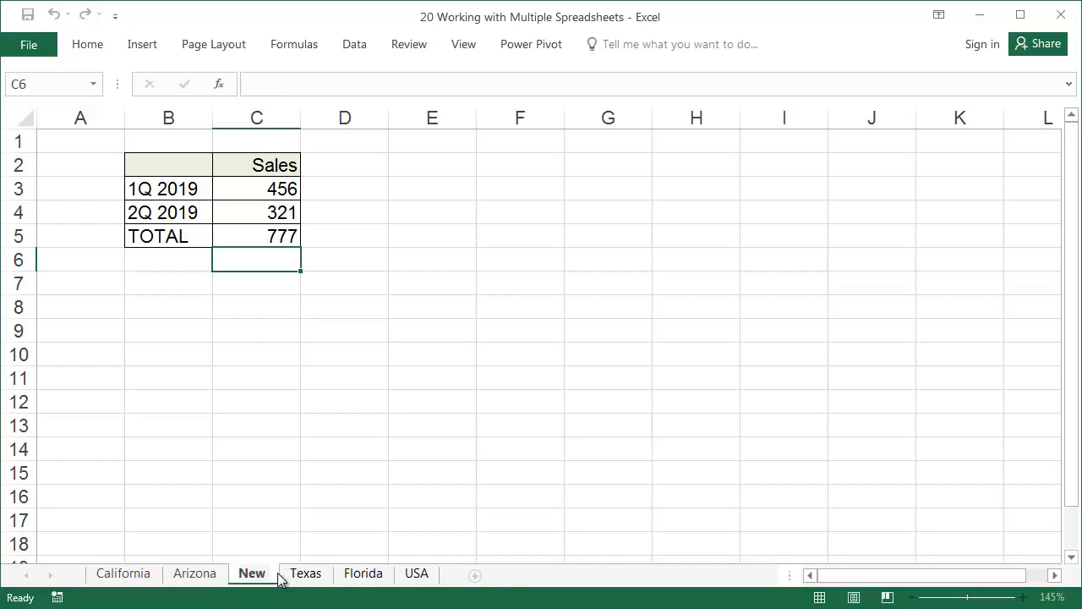
type(" York")
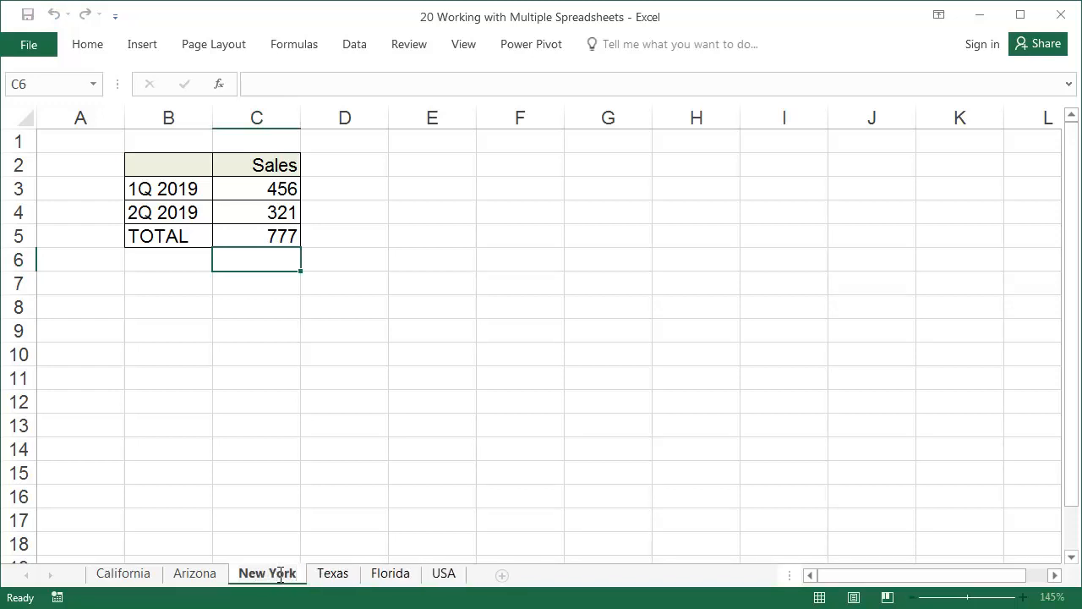
left_click(280, 524)
Check the USA sheet's sales sums and inspect the 1Q 2019 formula in C3
left_click(448, 574)
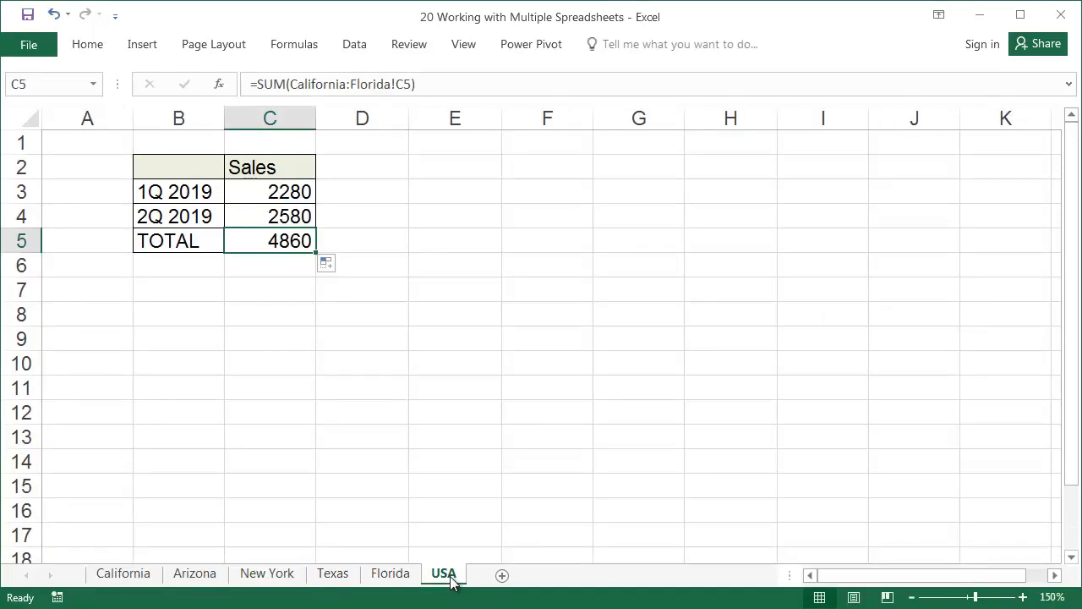
left_click(288, 190)
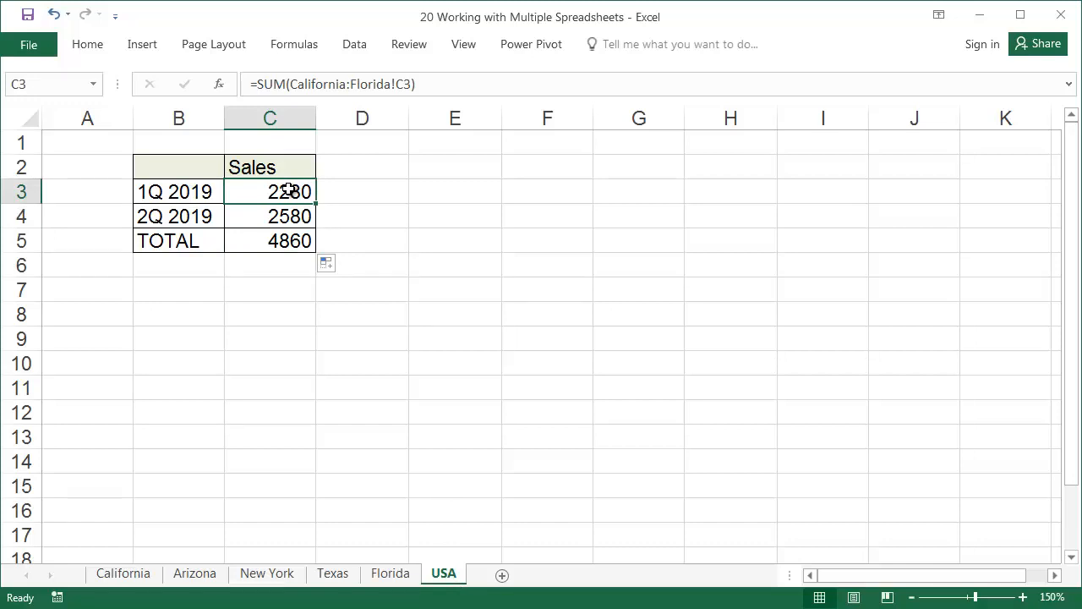
Inspect the USA sheet's TOTAL formula, move the Texas sheet after USA, and check the USA sums
left_click(301, 236)
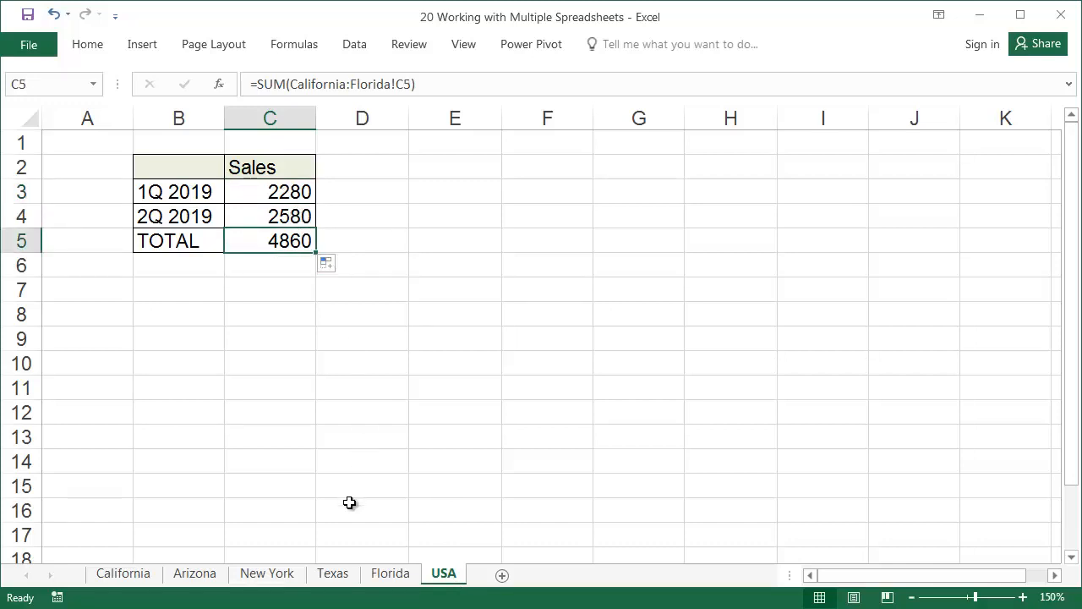
left_click(341, 580)
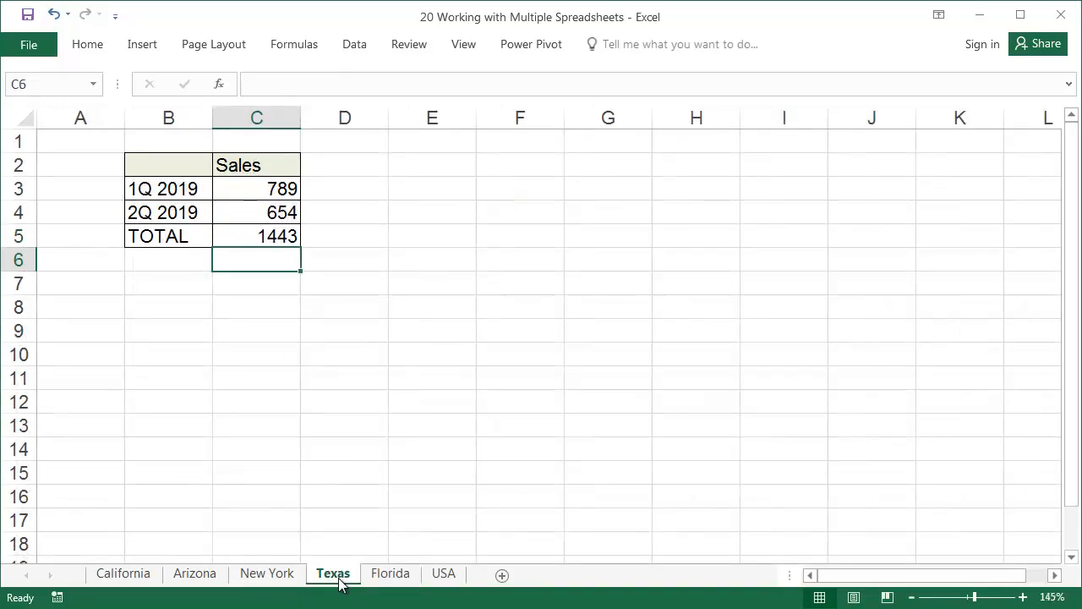
left_click_drag(343, 580, 490, 541)
left_click_drag(490, 541, 490, 541)
left_click_drag(490, 541, 489, 541)
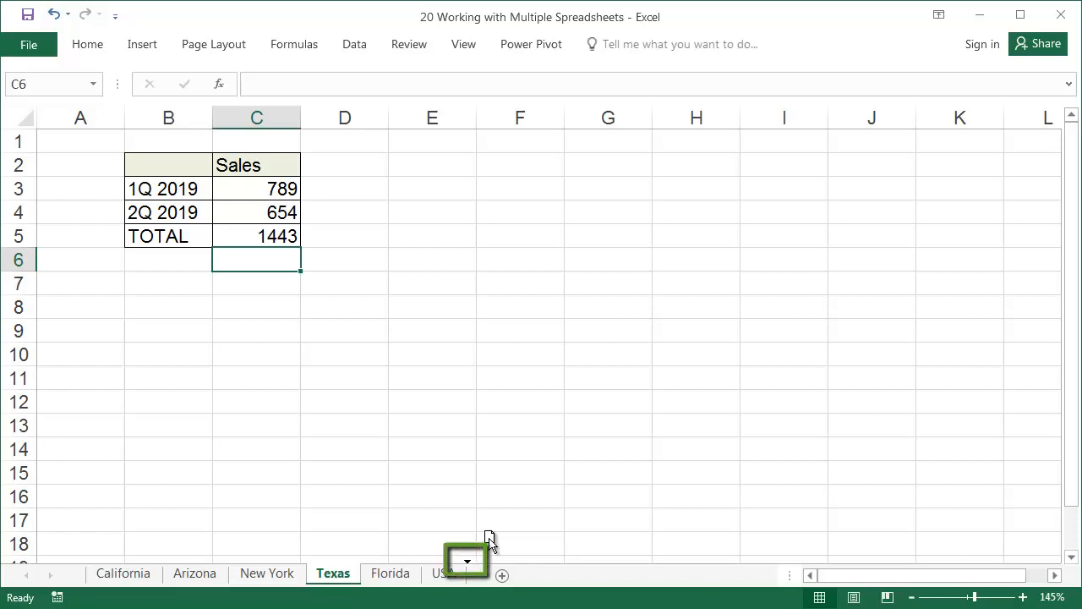
left_click_drag(489, 541, 489, 537)
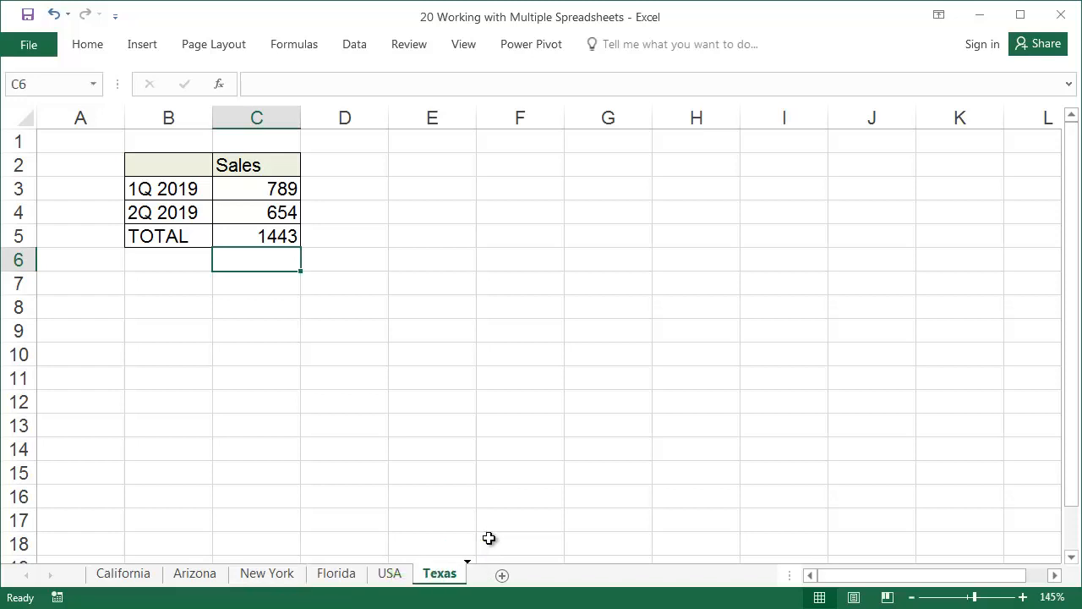
left_click(390, 575)
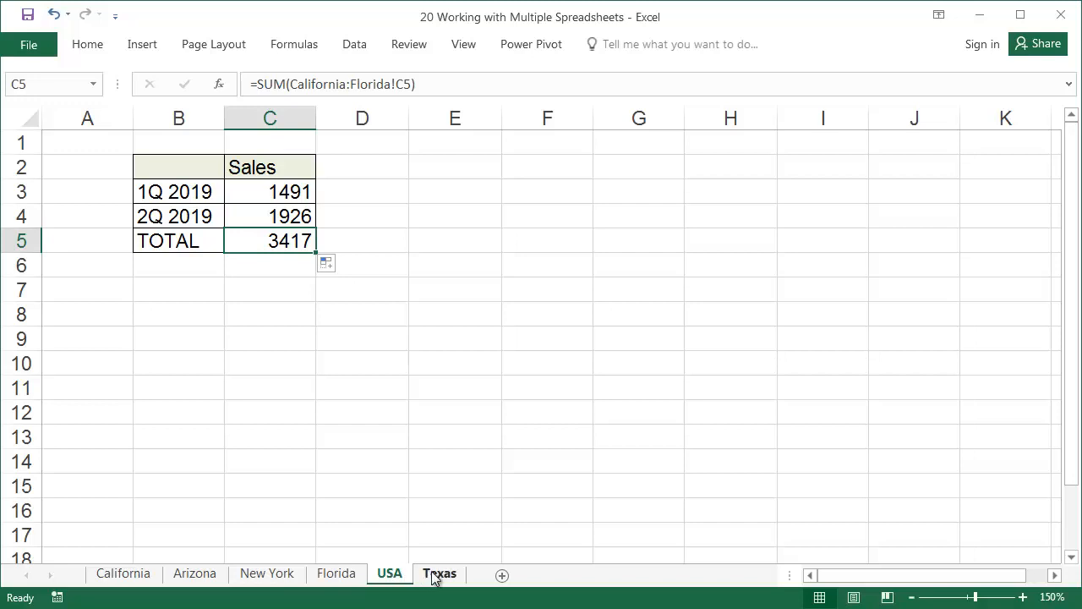
Move the Texas sheet between Arizona and New York and view the New York sheet
mouse_move(442, 578)
left_mouse_down()
mouse_move(444, 562)
mouse_move(273, 546)
left_mouse_up()
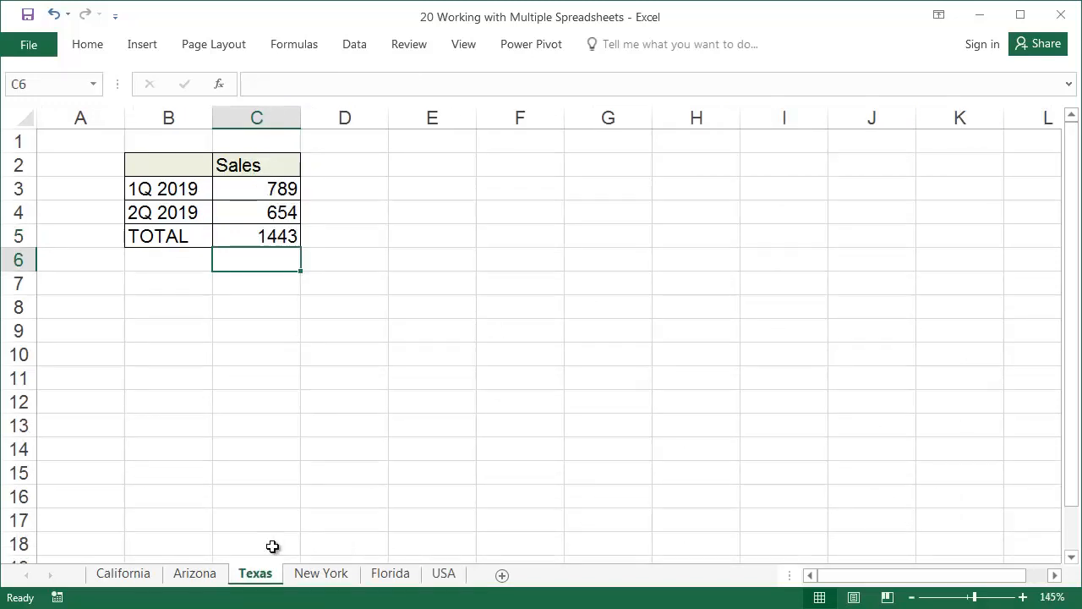
left_click(321, 574)
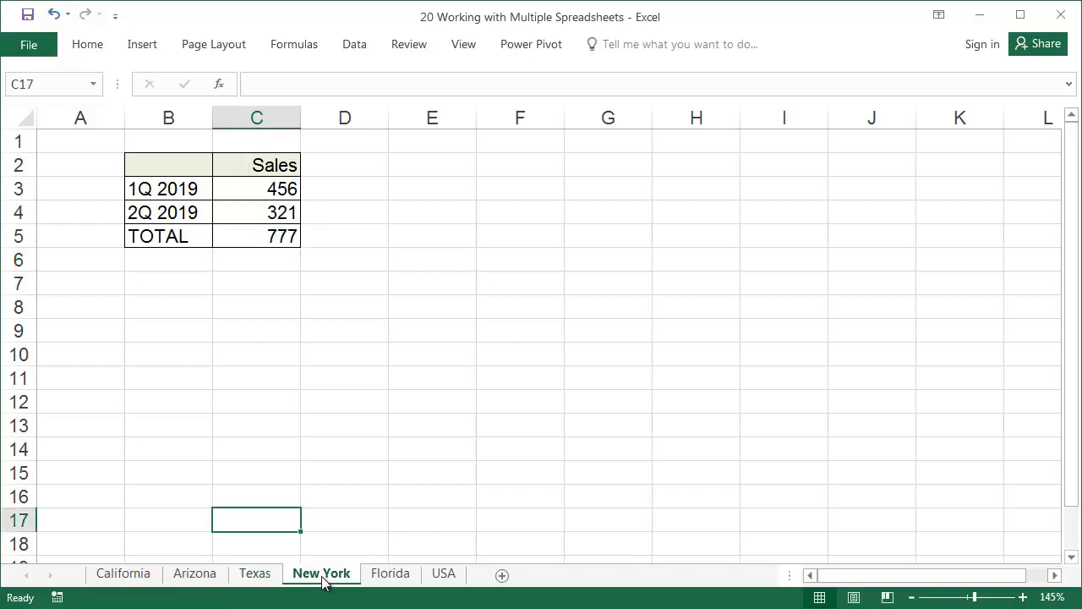
Group the non-adjacent Texas and Florida sheets, leaving New York out of the selection
left_click(261, 580)
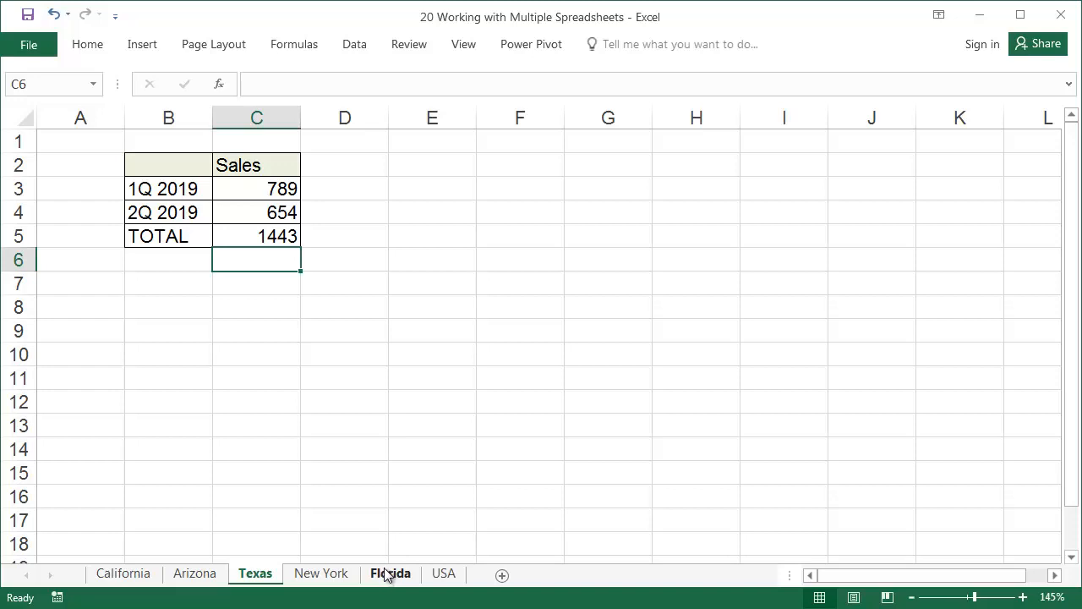
key("ctrl")
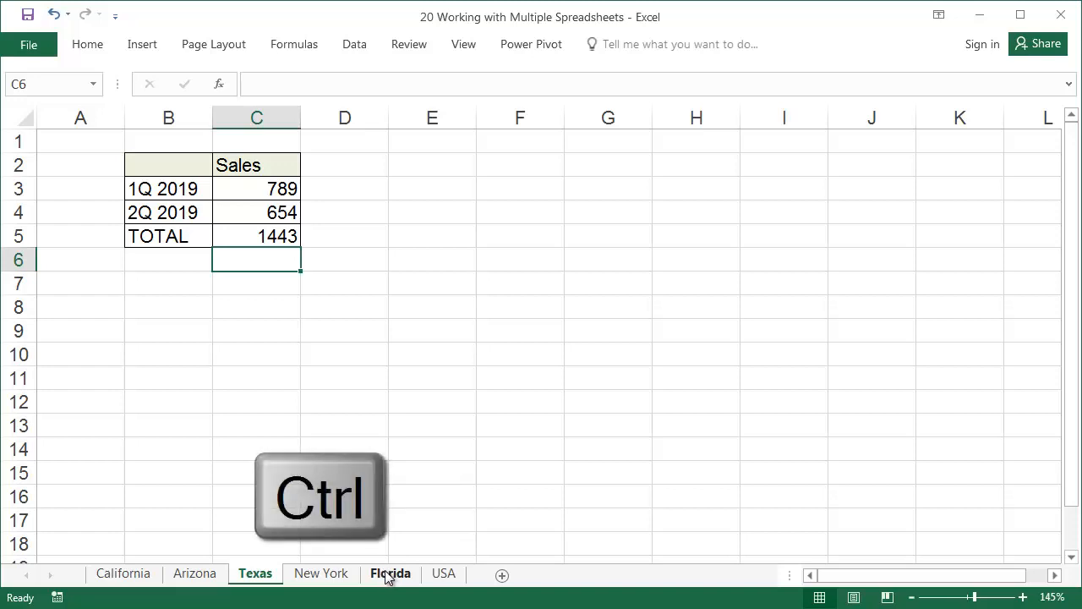
left_click(388, 575, "ctrl")
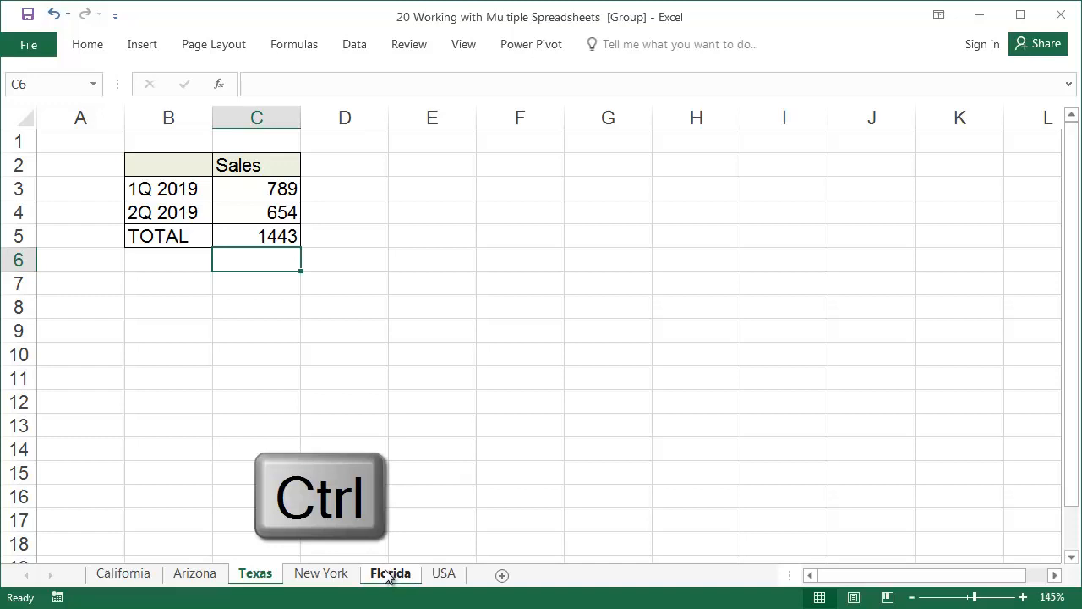
Enter the note "Does not include customers taken over by New York branch" in B7 of the grouped sheets
left_click(187, 278)
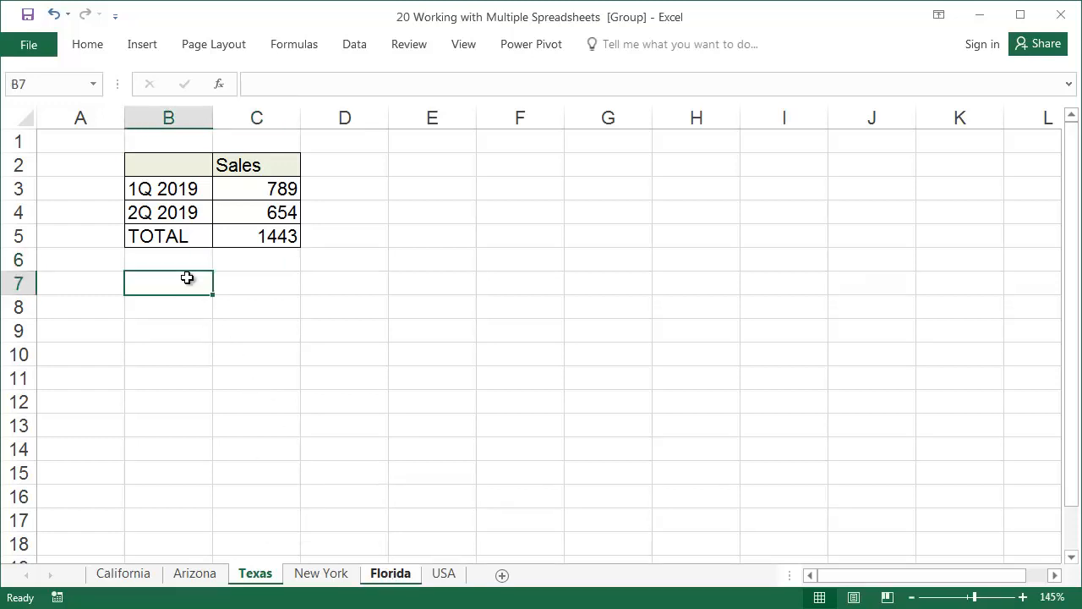
type("Does not i")
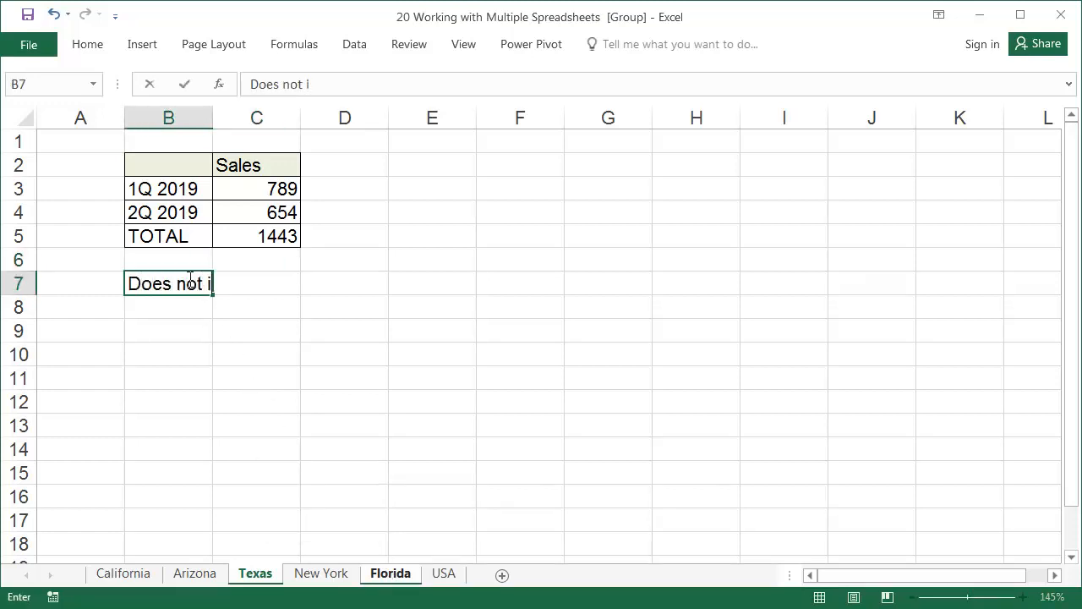
type("nclude cus")
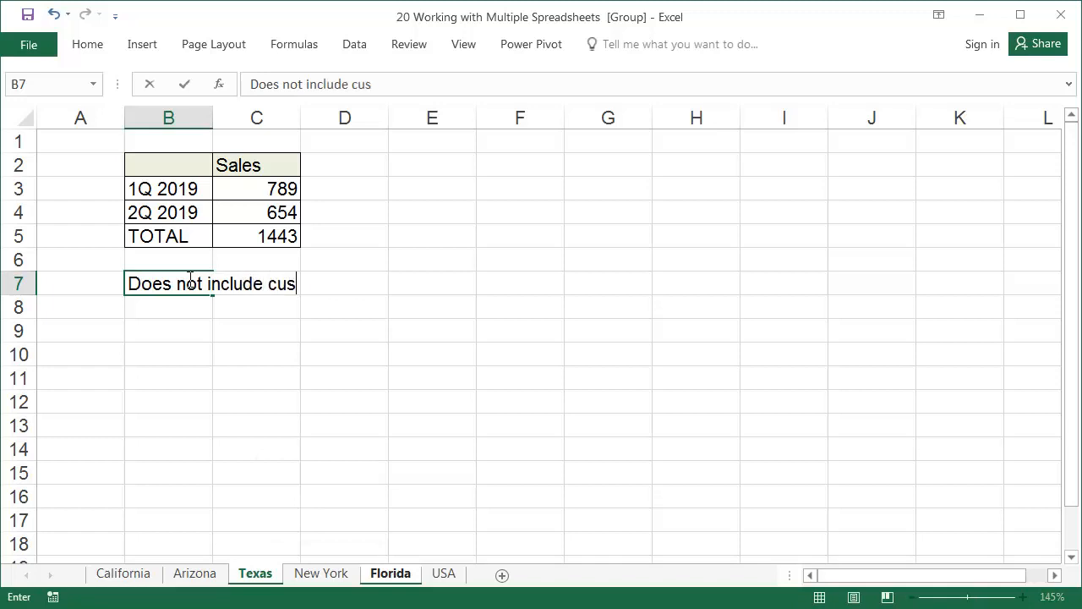
type("tomers taken ov")
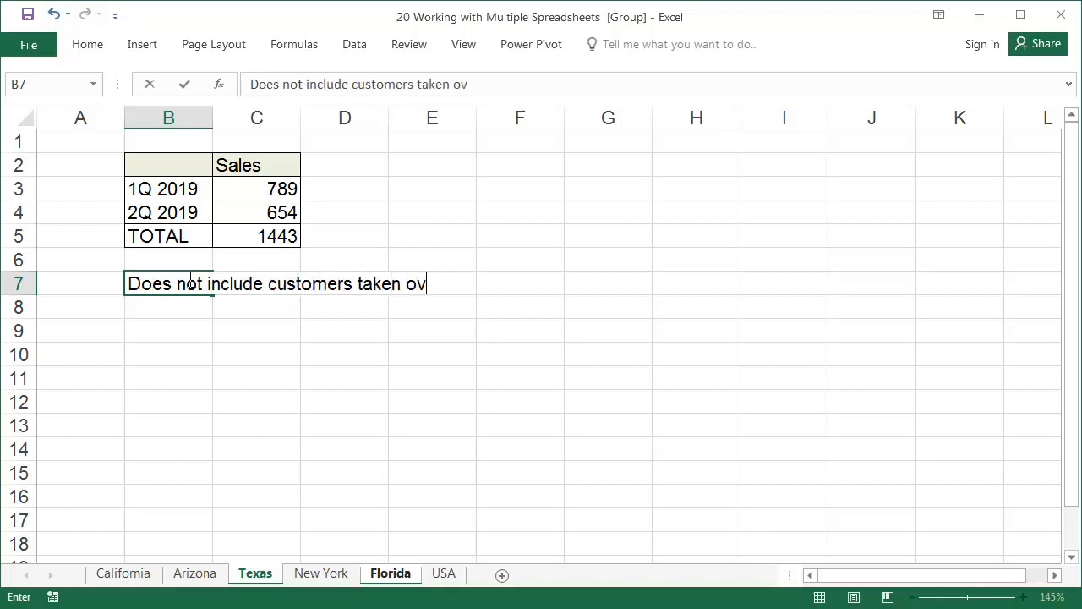
type("er by New ")
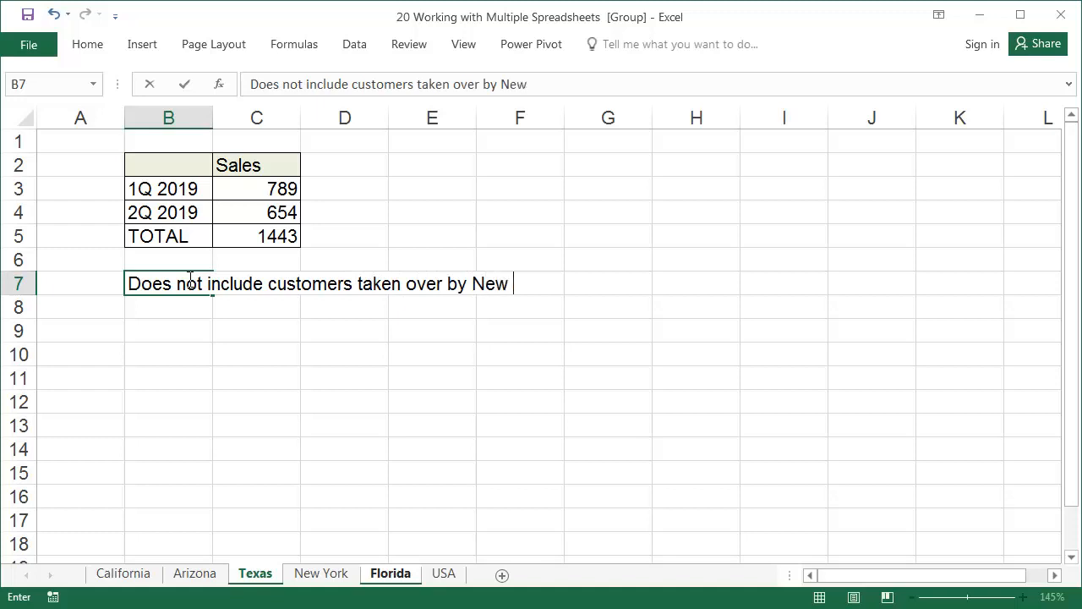
type("York branch")
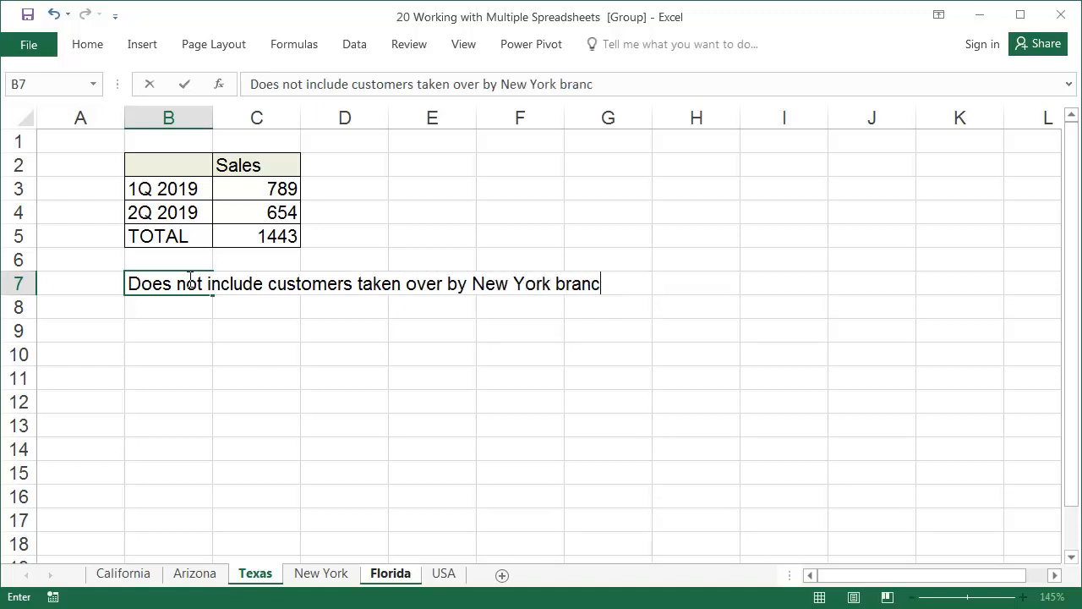
key("Return")
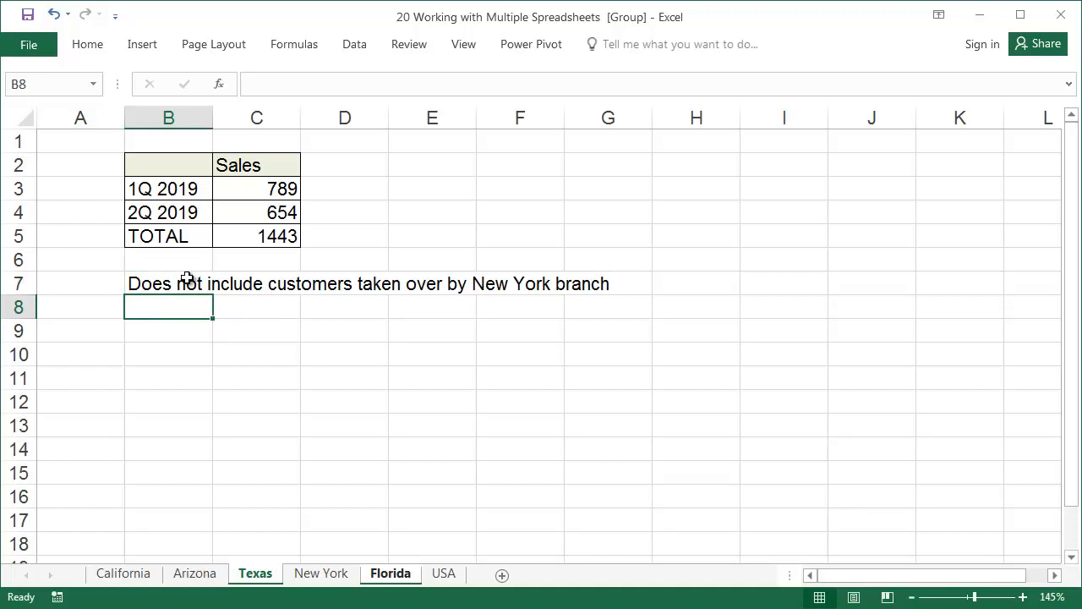
Ungroup the sheets and check the note on the Texas and Florida sheets
left_click(314, 576)
left_click(257, 575)
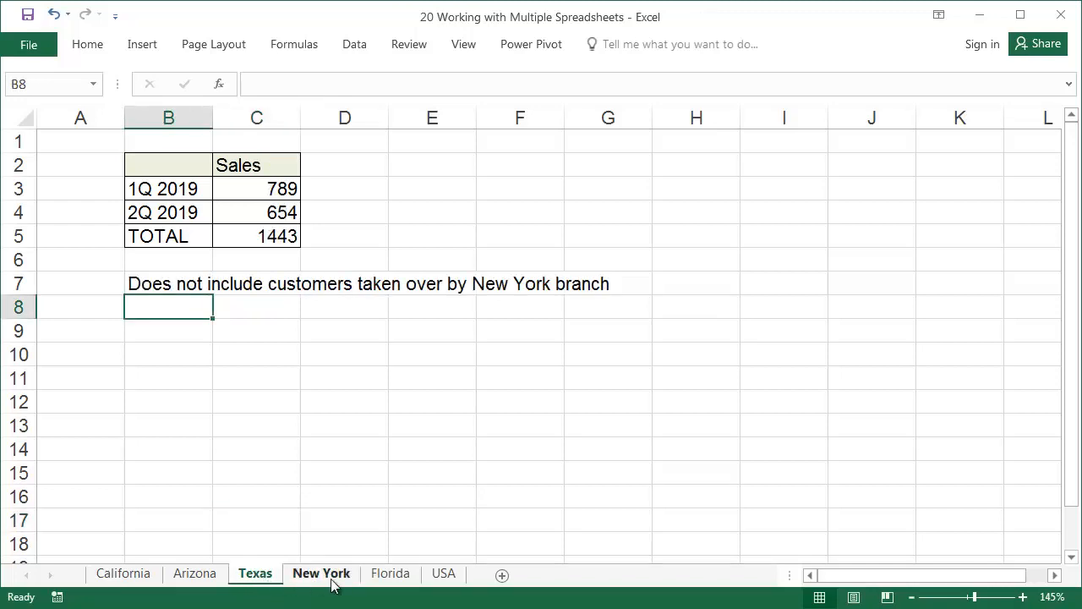
left_click(389, 577)
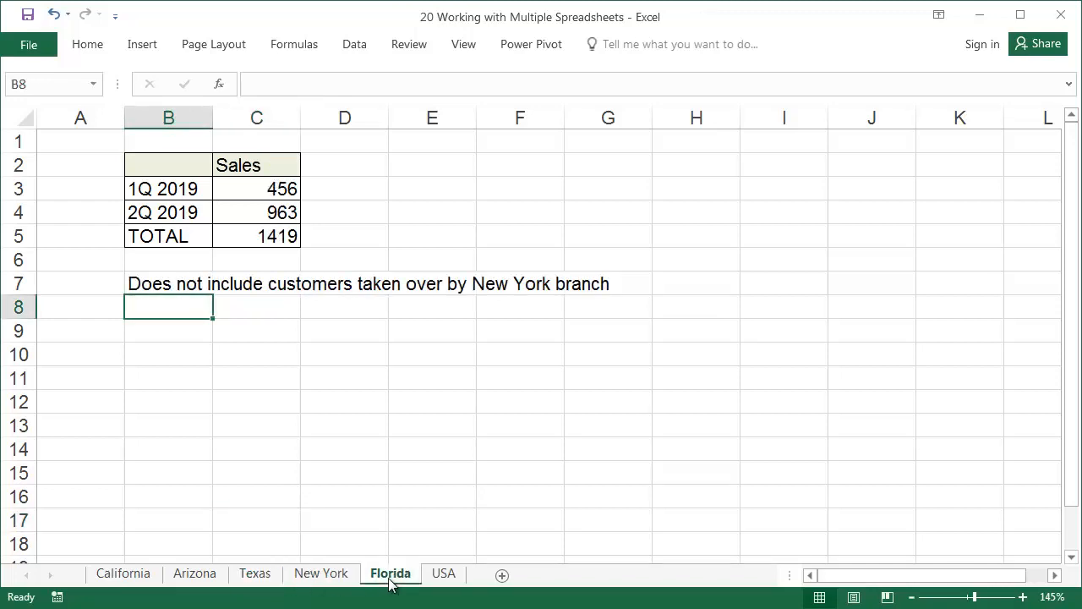
Set the USA sheet's tab color to the olive green theme color
left_click(441, 575)
right_click(442, 577)
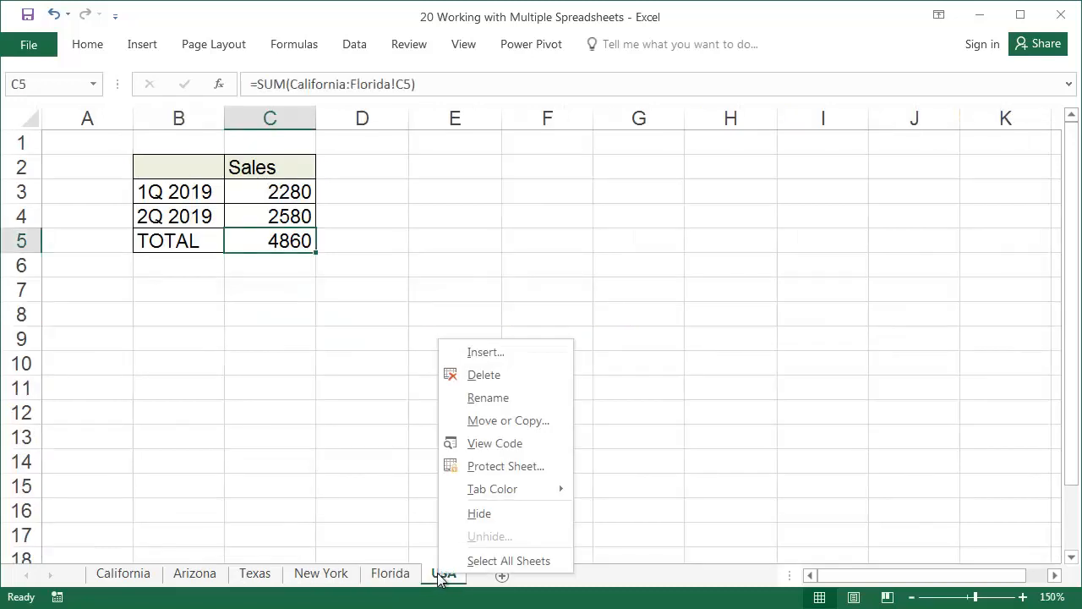
mouse_move(535, 489)
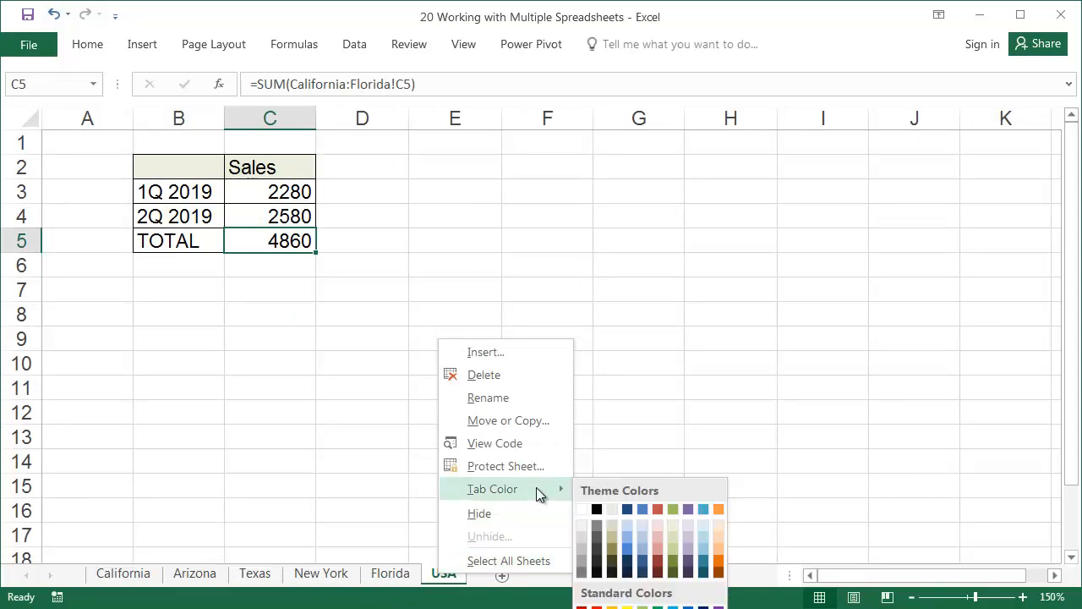
left_click(668, 511)
Examine the USA tab's color from the Florida and New York sheets and return to USA
left_click(390, 576)
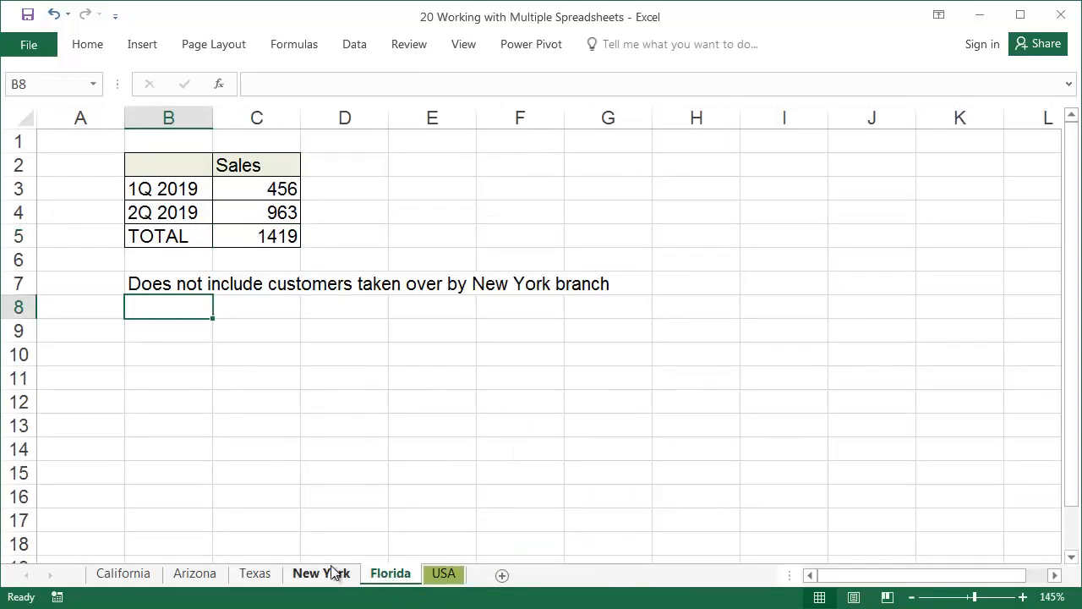
left_click(332, 574)
left_click(387, 575)
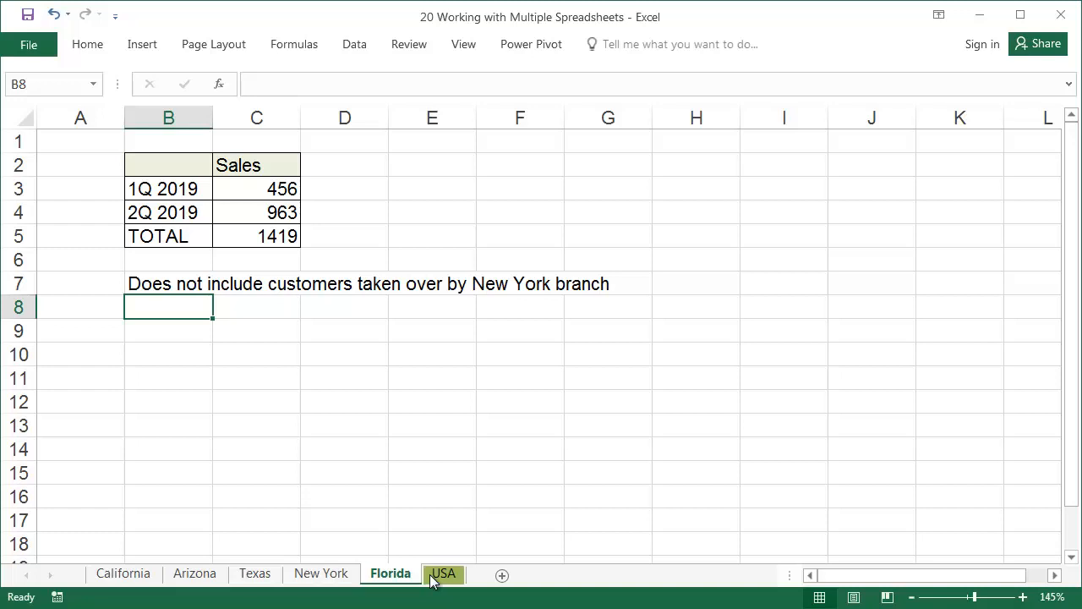
left_click(443, 575)
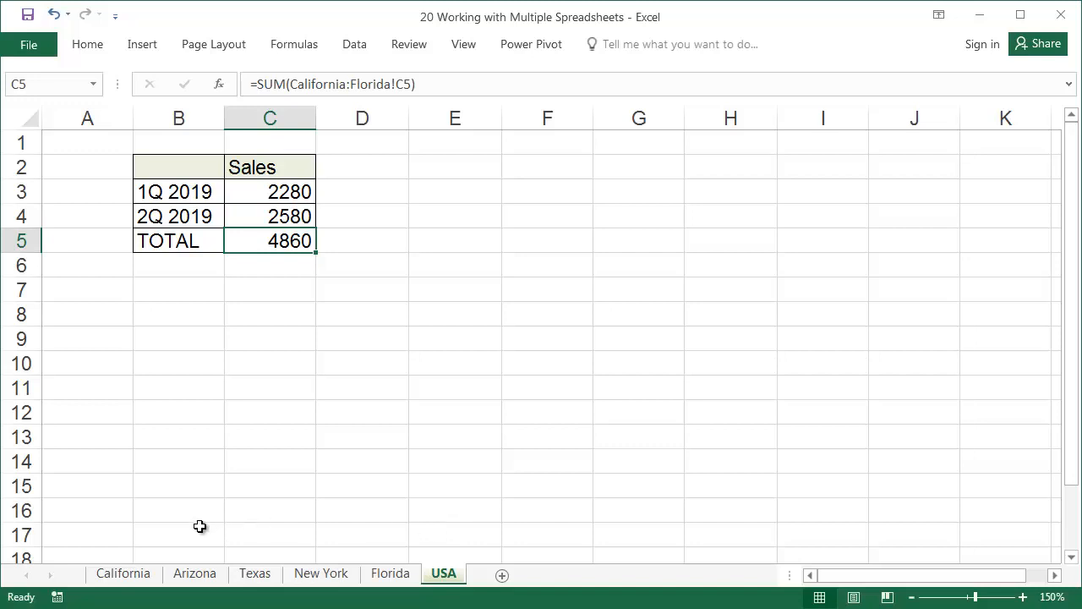
Activate the Arizona sheet from the list of all sheets in the workbook
right_click(35, 578)
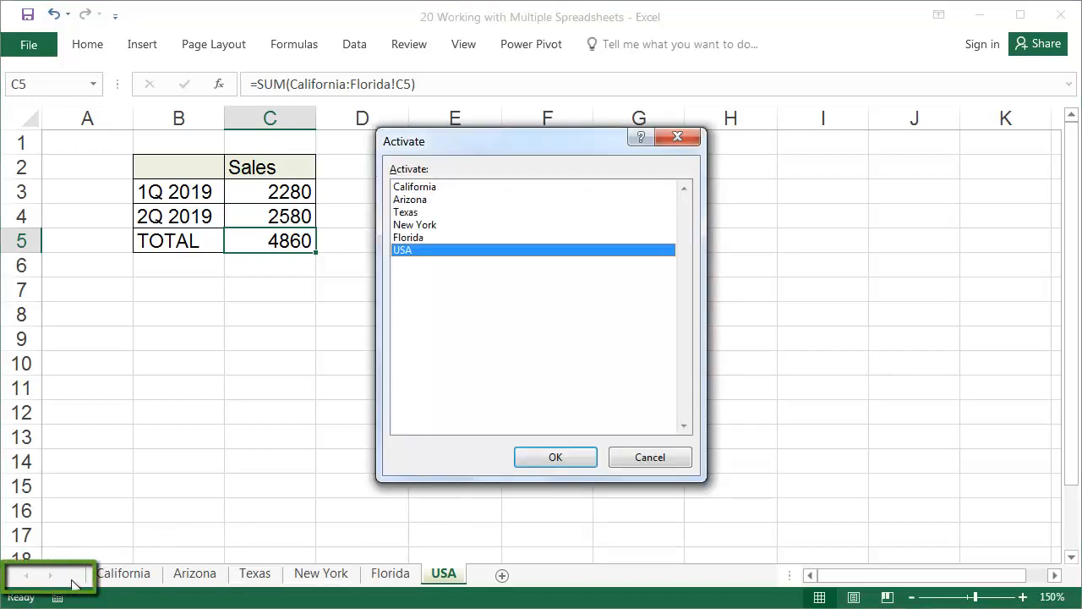
left_click(426, 213)
left_click(422, 201)
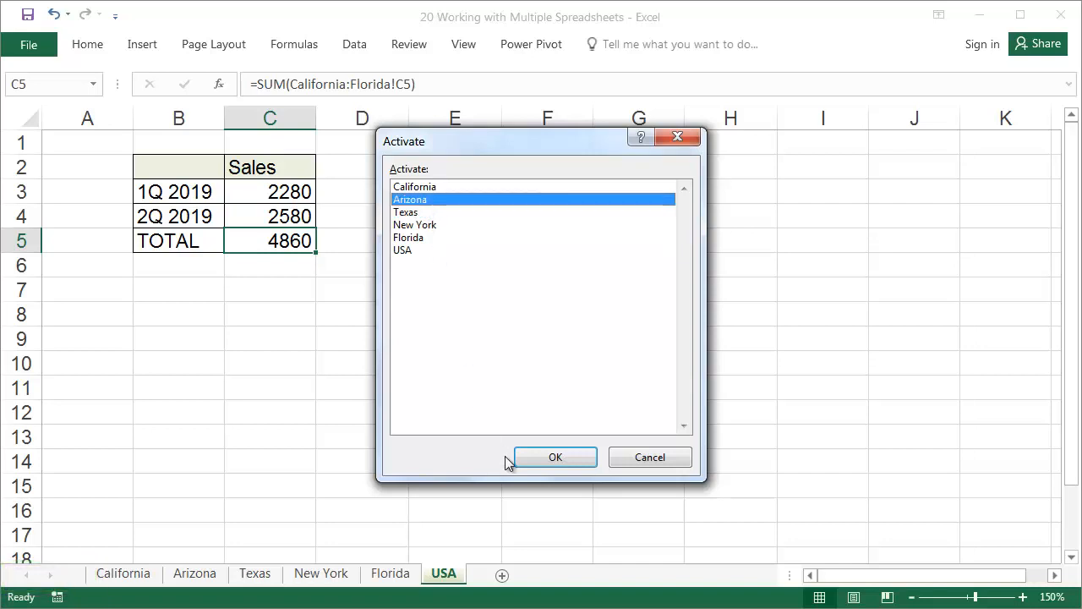
left_click(548, 456)
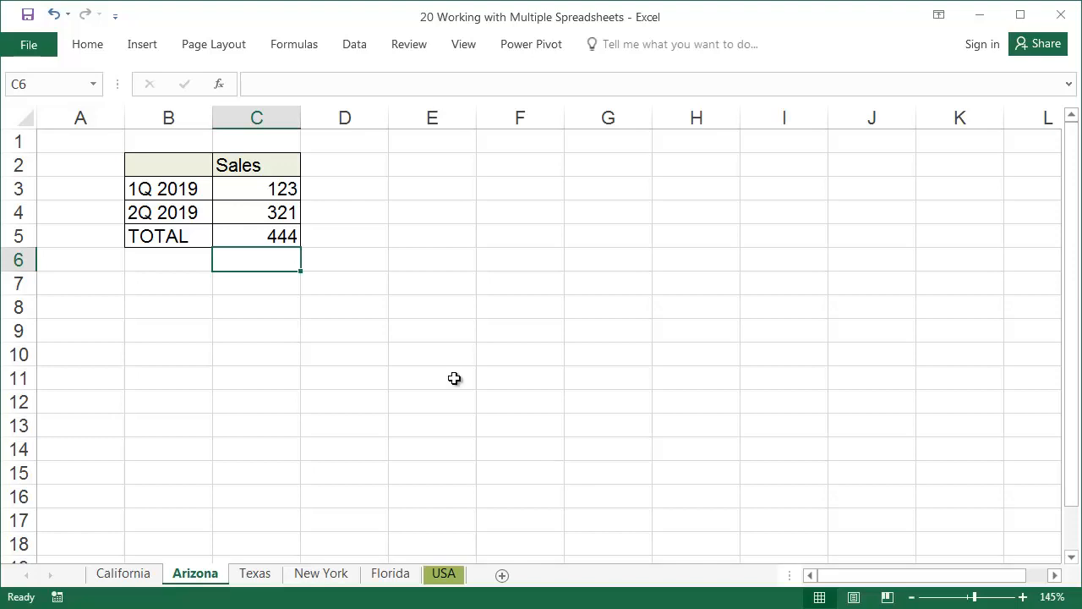
Create a new blank workbook
left_click(34, 48)
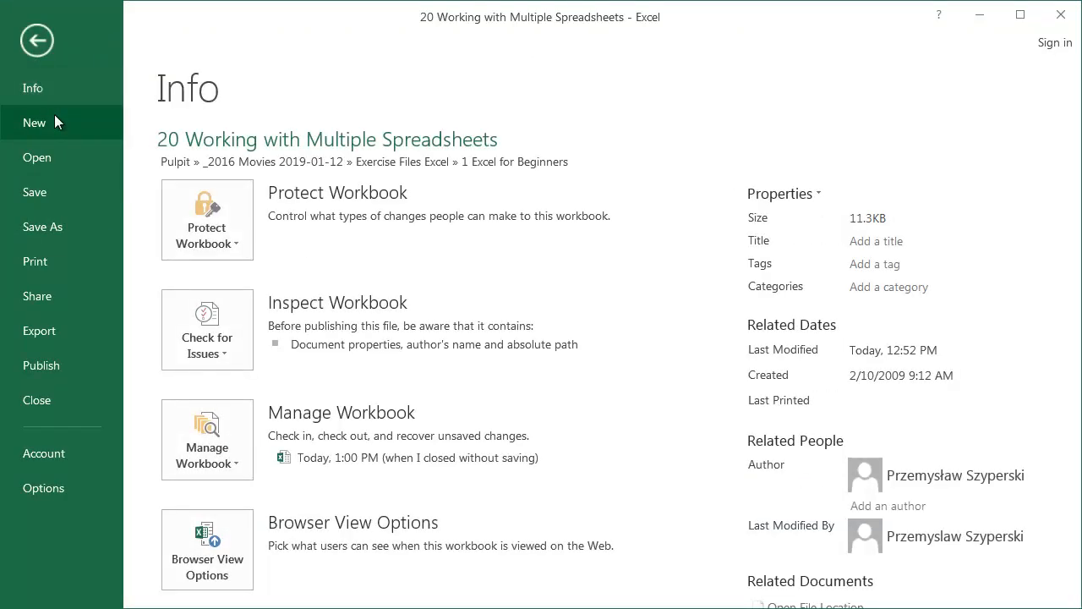
left_click(54, 116)
left_click(253, 291)
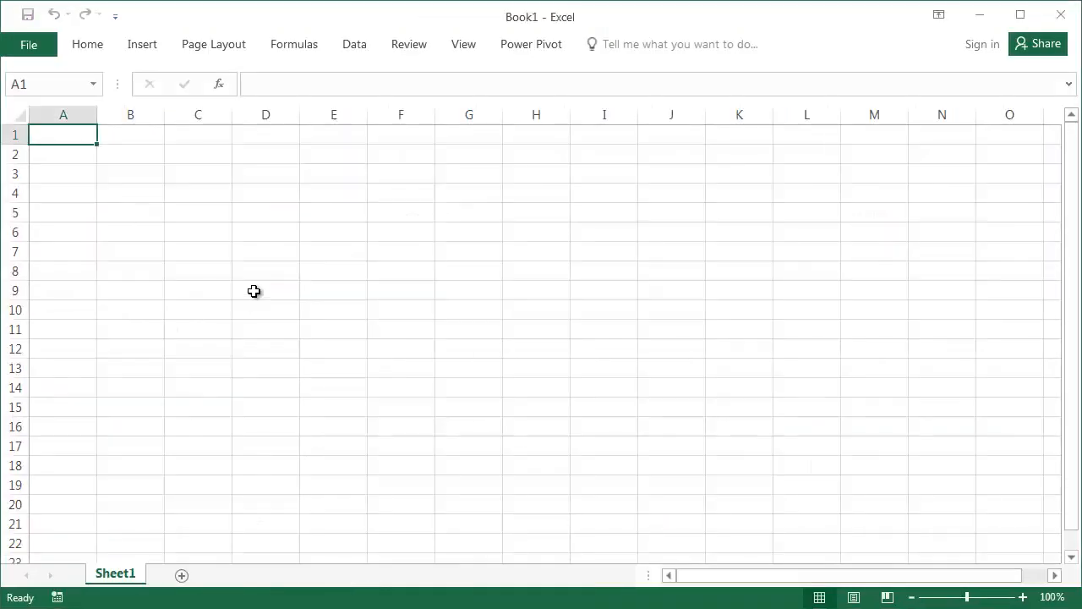
Arrange the two open workbook windows horizontally
left_click(457, 53)
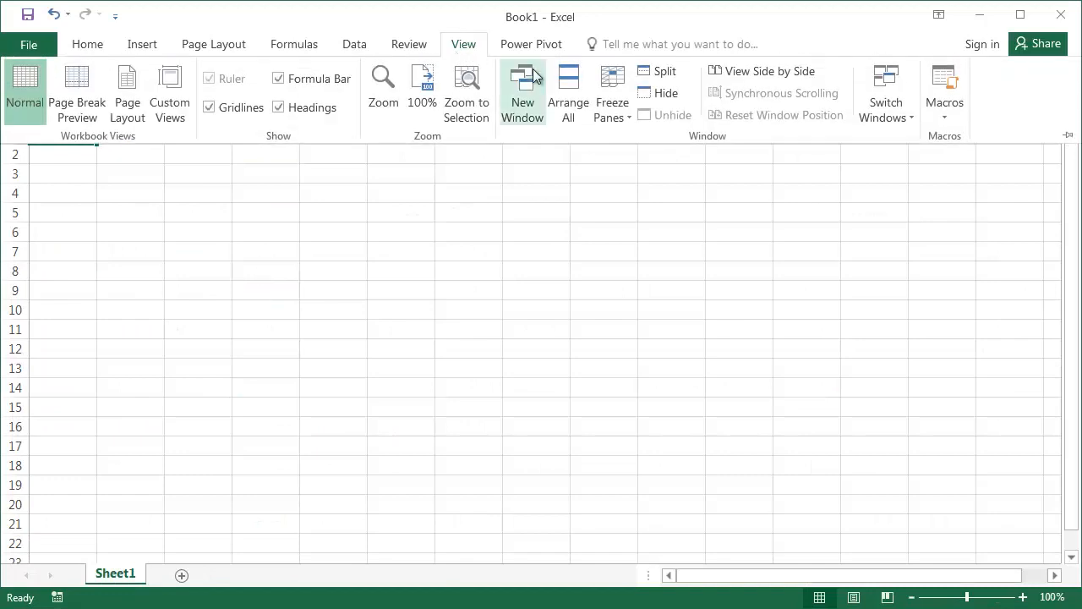
left_click(564, 95)
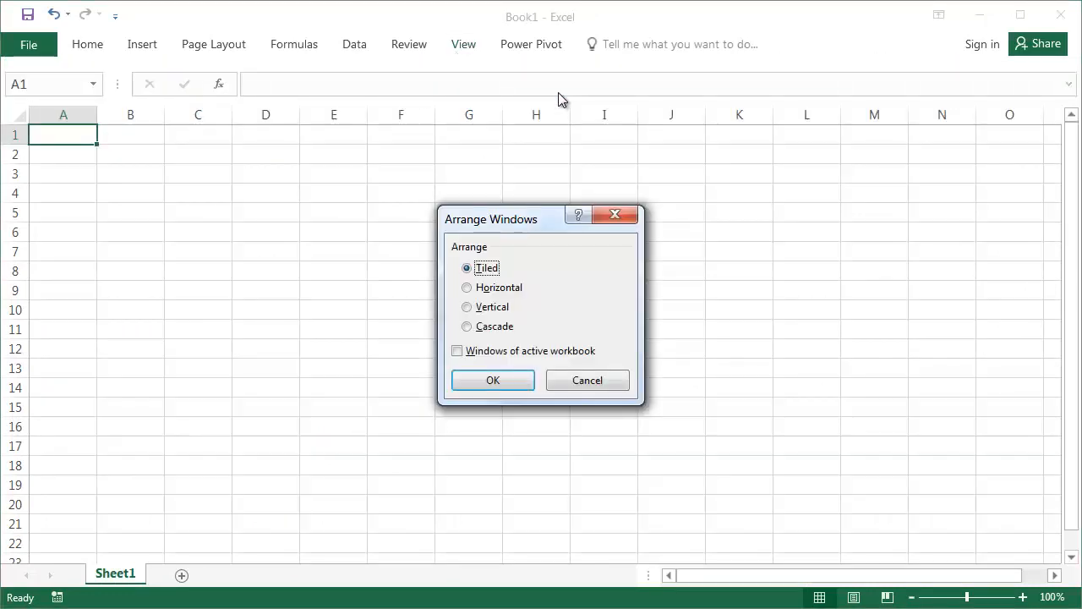
left_click(500, 295)
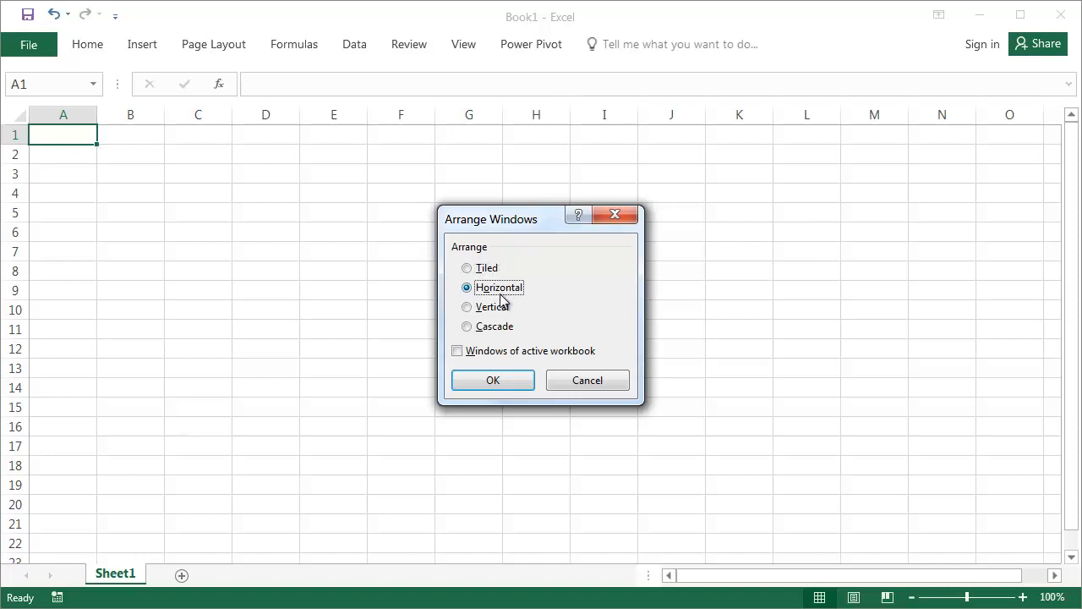
left_click(508, 381)
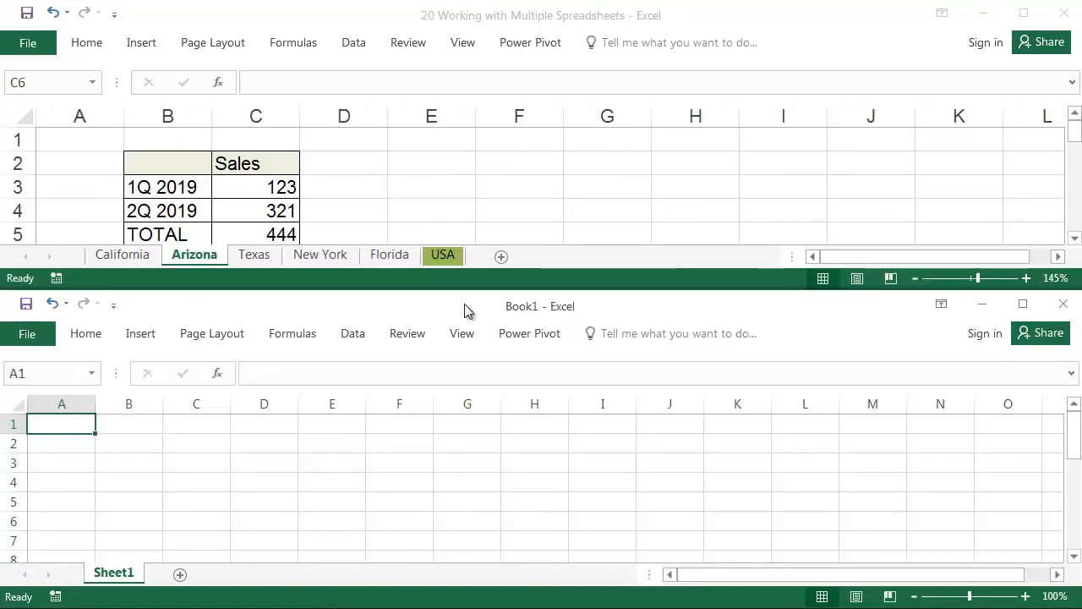
Move the New York sheet from the sales workbook into Book1, placing it after Sheet1
left_click(312, 261)
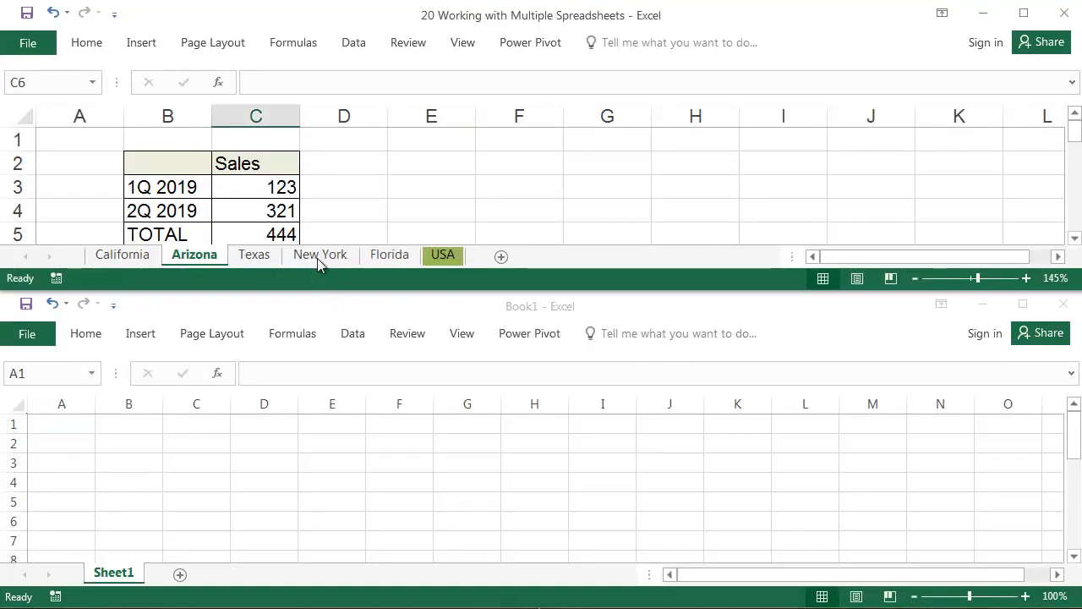
mouse_move(318, 257)
left_mouse_down()
mouse_move(370, 269)
mouse_move(268, 532)
mouse_move(211, 533)
left_mouse_up()
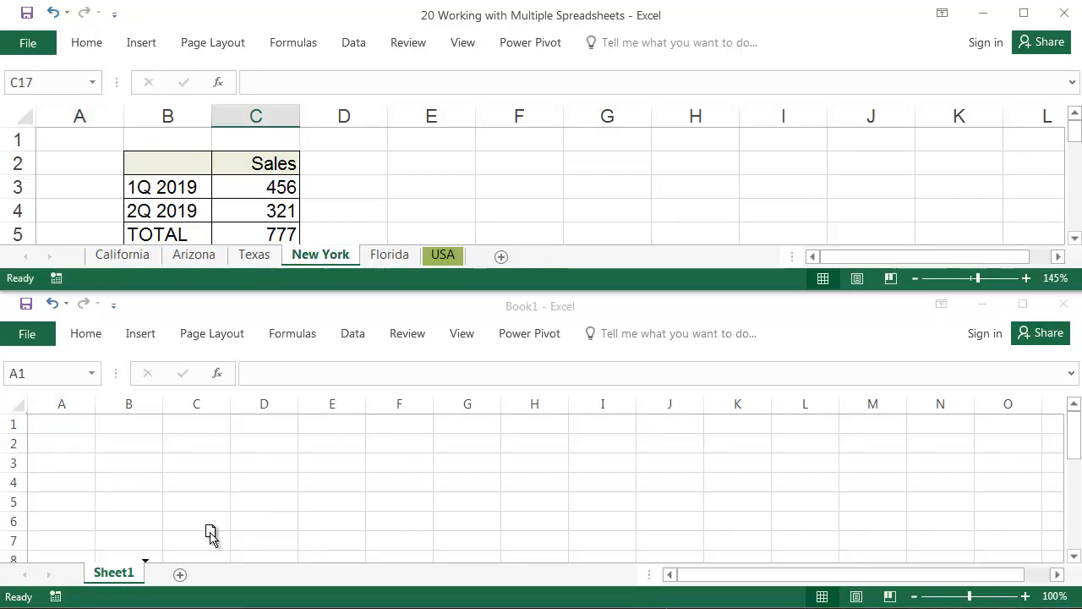
left_click_drag(211, 533, 210, 532)
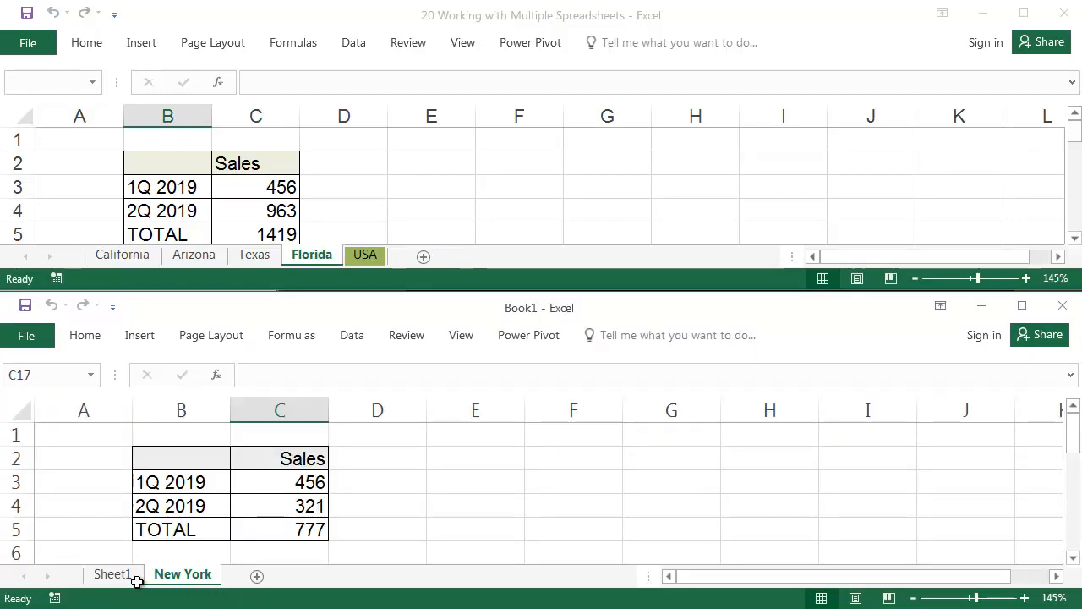
Copy the New York sheet from Book1 back into the sales workbook, placing it between Florida and USA
key("ctrl")
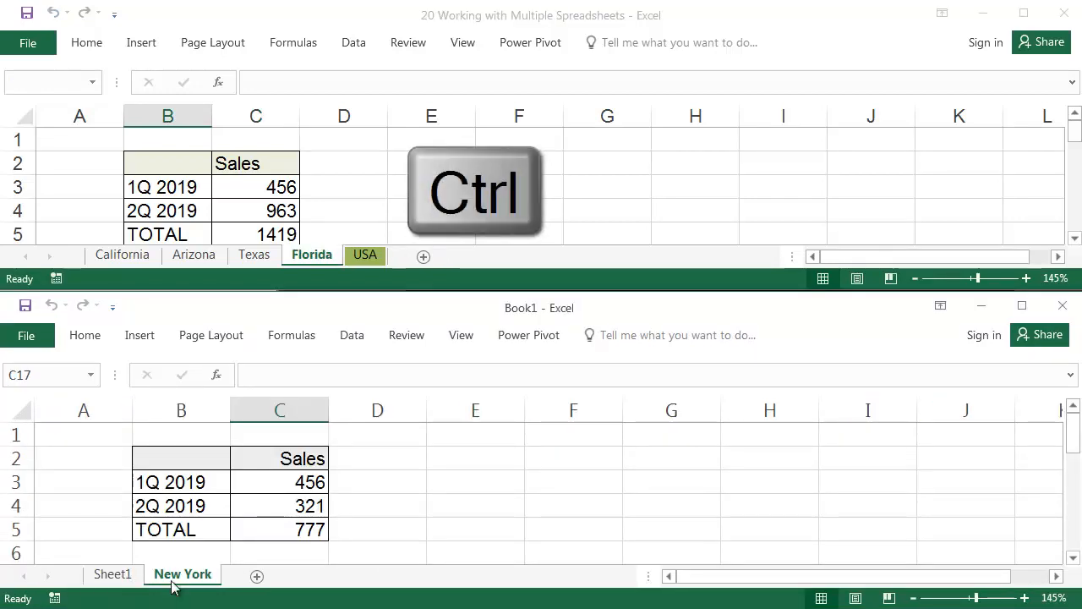
mouse_move(174, 582)
left_mouse_down()
mouse_move(255, 558)
mouse_move(391, 259)
mouse_move(379, 226)
left_mouse_up()
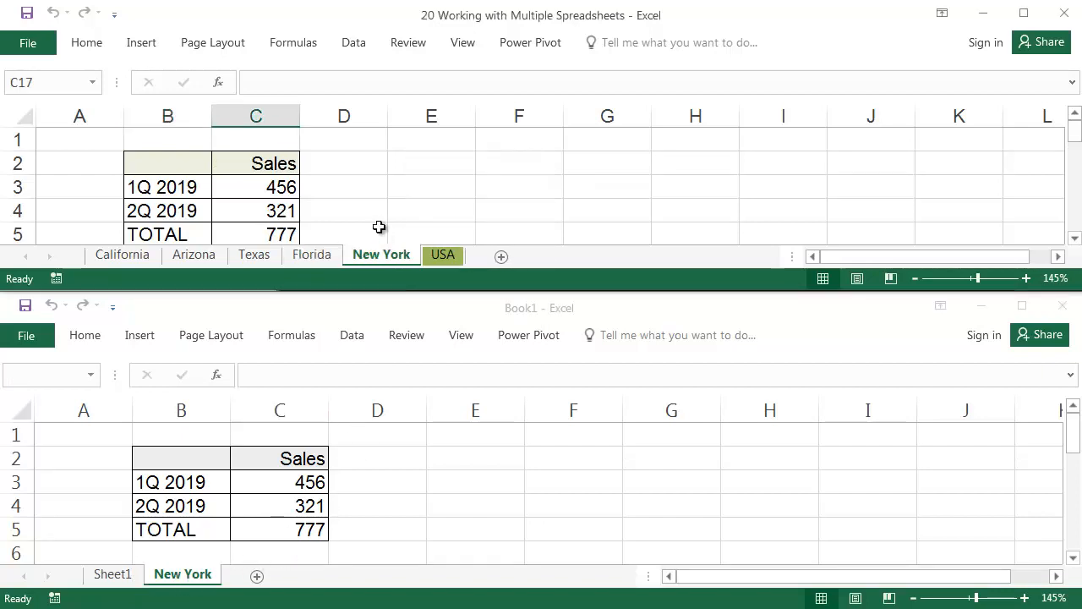
Group the Arizona, Texas and Florida sheets and move them together into Book1, placing them after New York
left_click(185, 255)
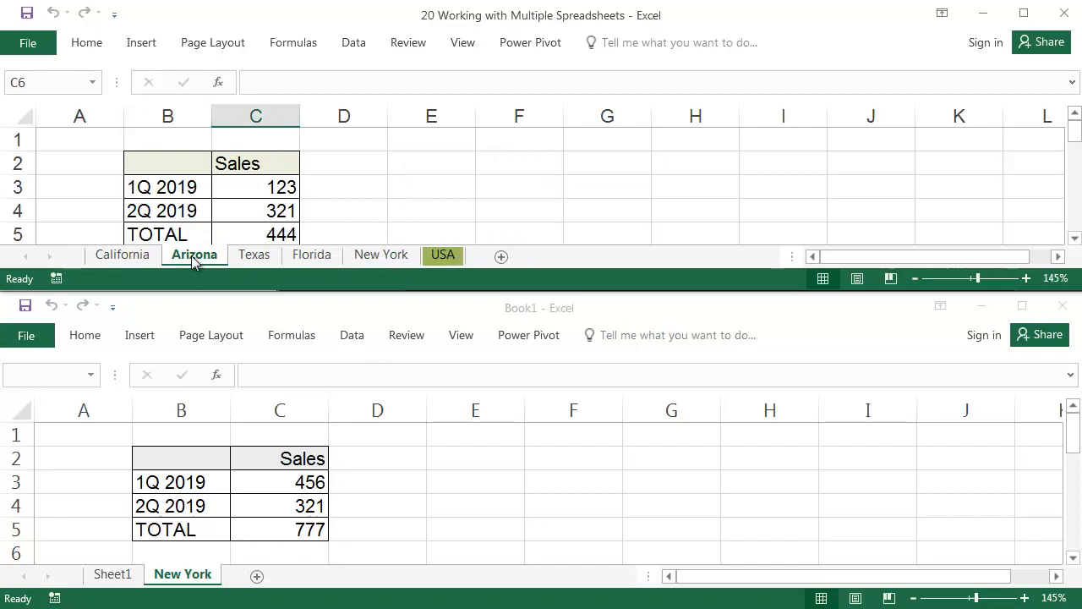
left_click(309, 256, "shift")
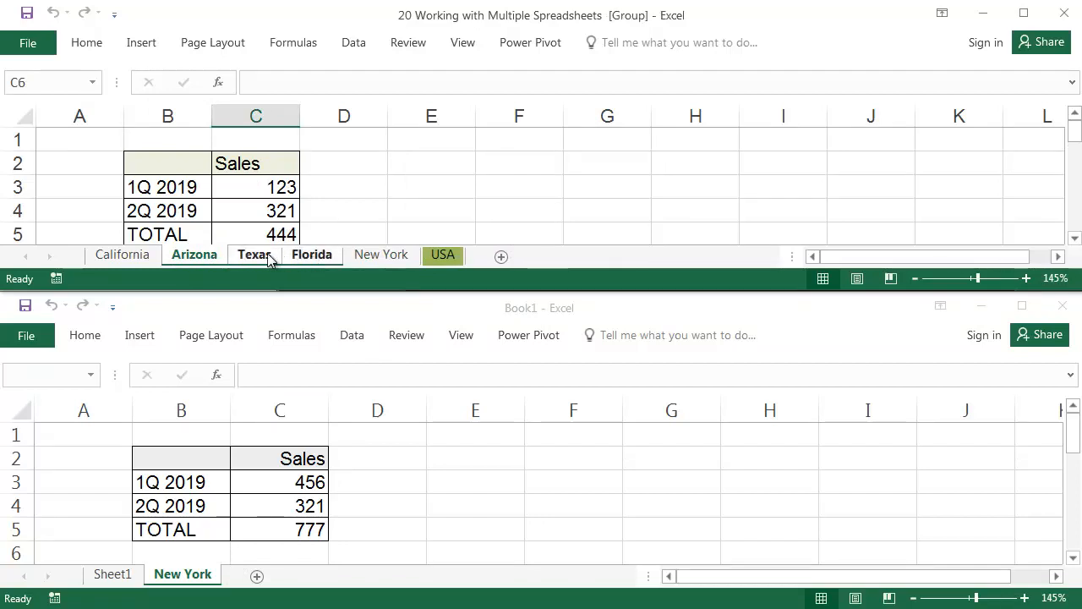
left_click(269, 257)
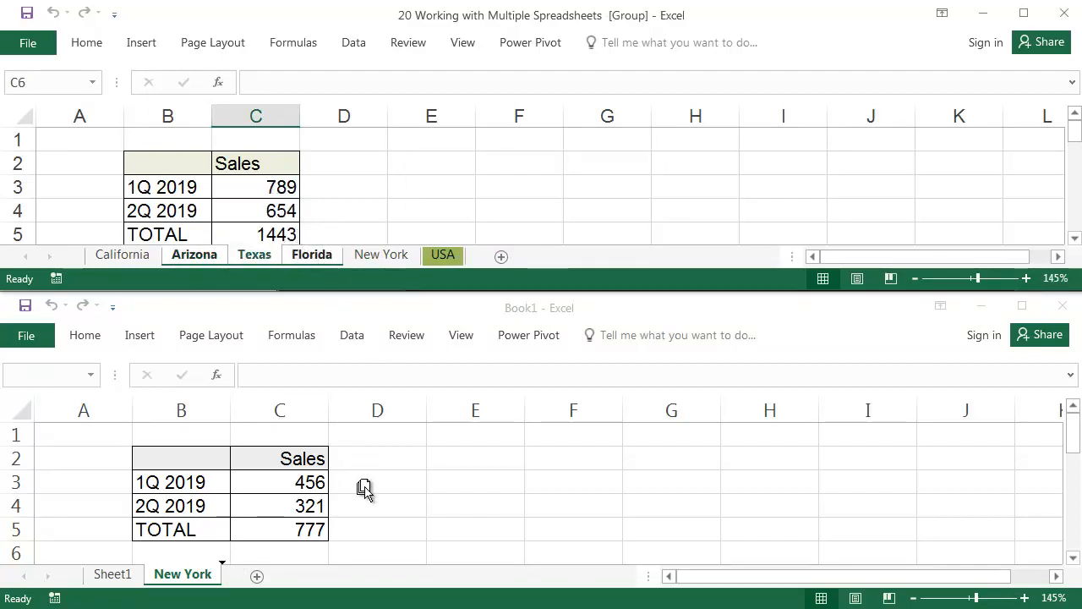
left_click_drag(363, 489, 365, 488)
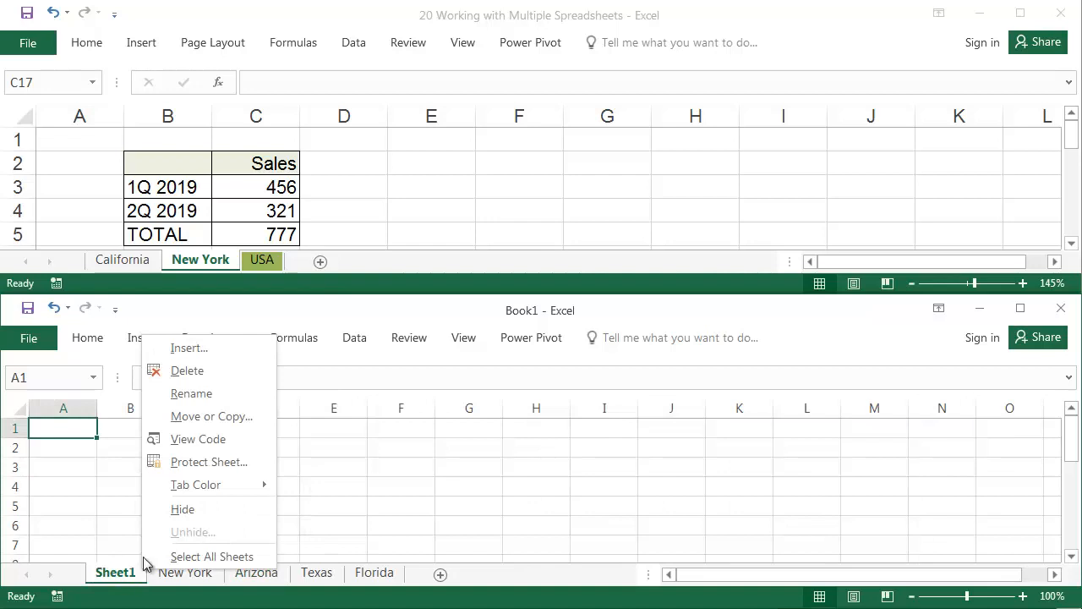
Hide Sheet1 in Book1, and hide the New York and Texas sheets together as a group
left_click(182, 509)
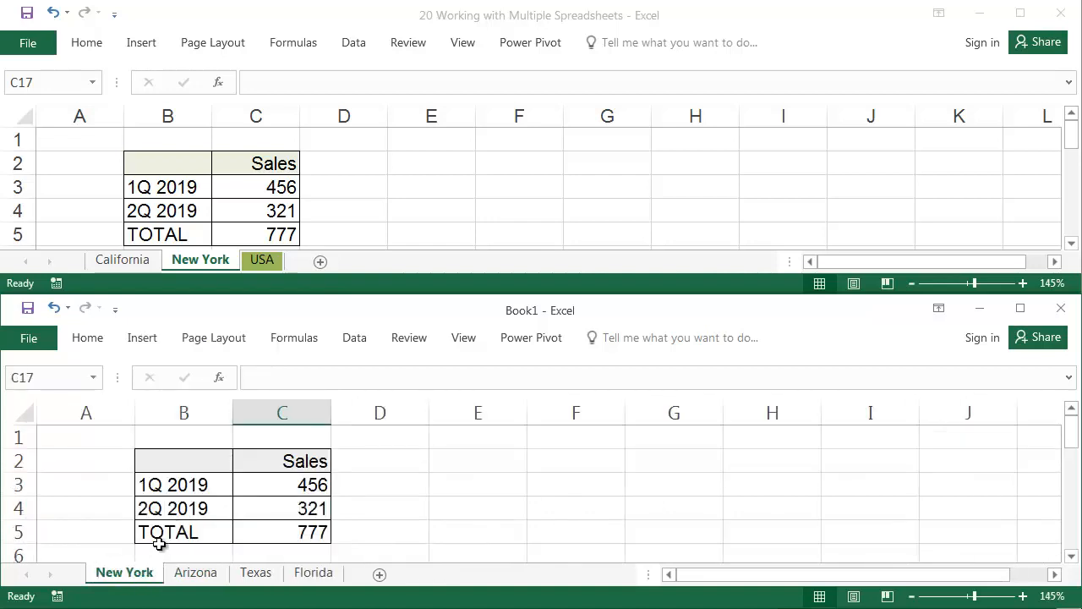
right_click(157, 574)
left_click(260, 573)
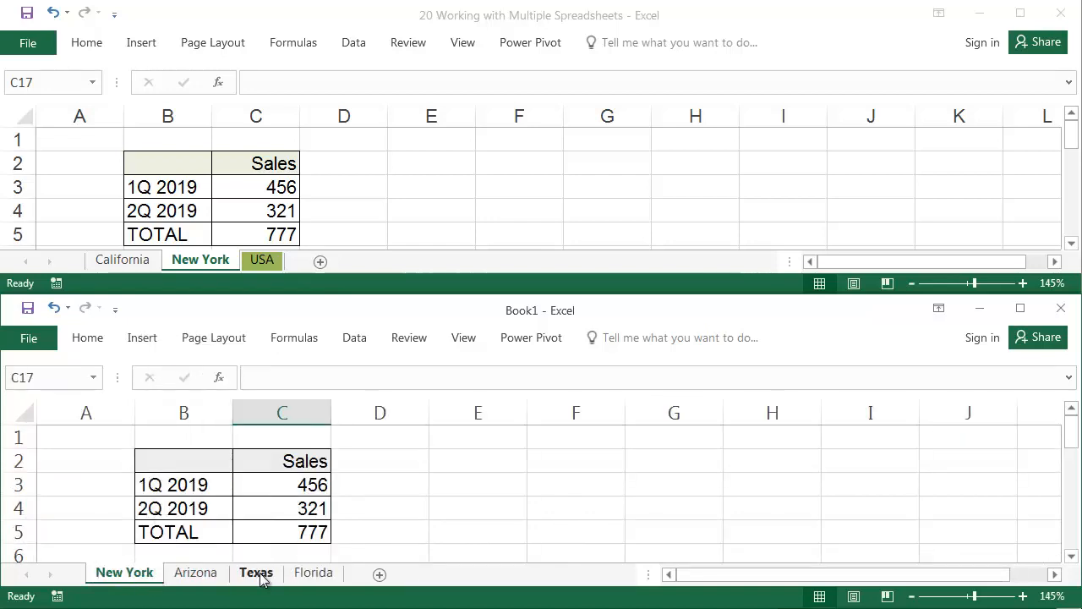
left_click(260, 578, "ctrl")
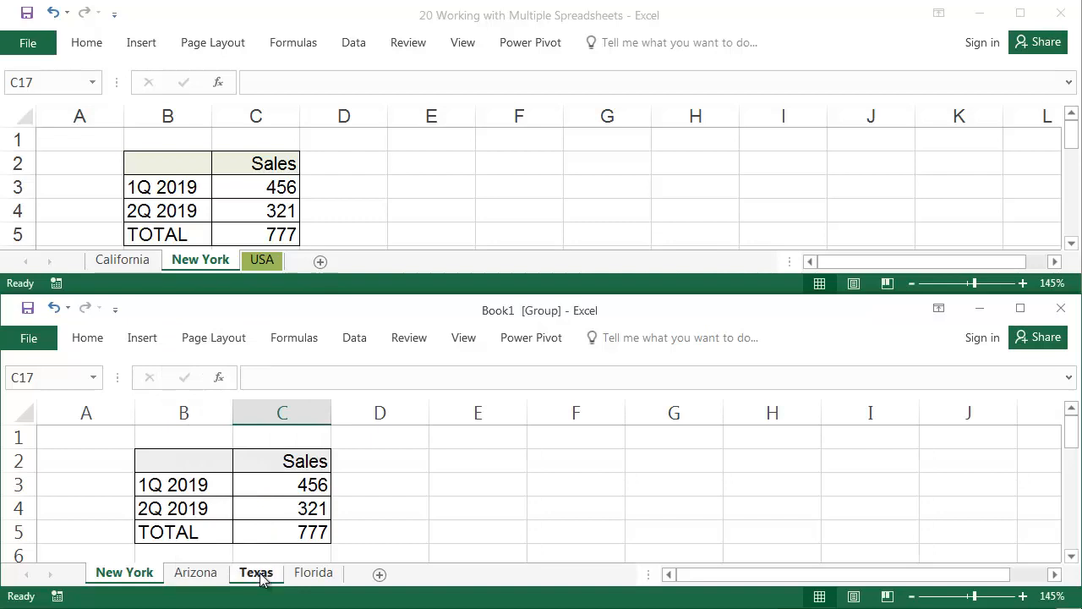
right_click(278, 575)
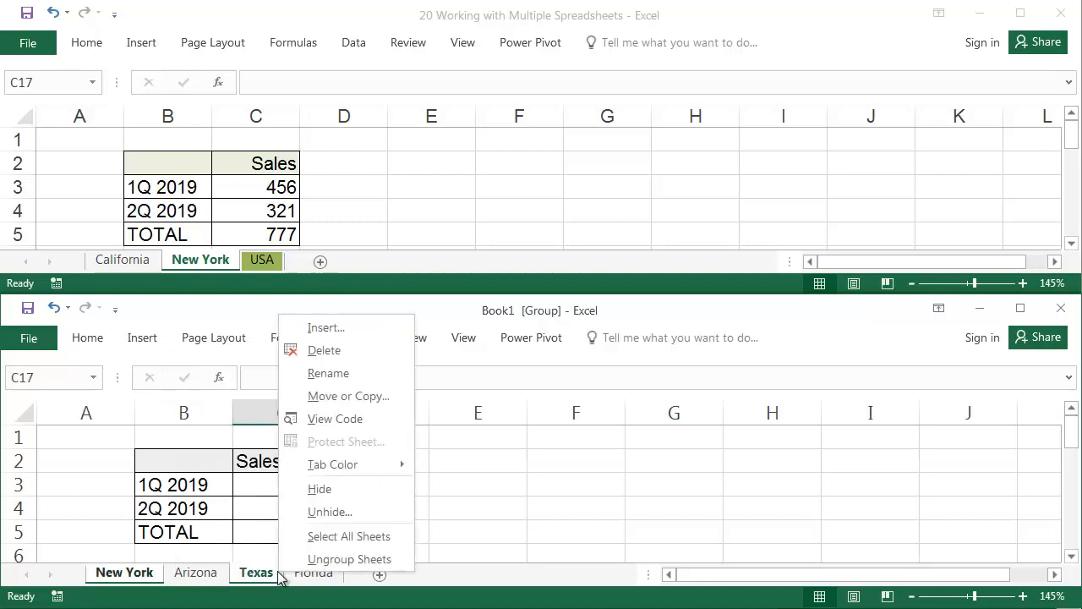
left_click(319, 490)
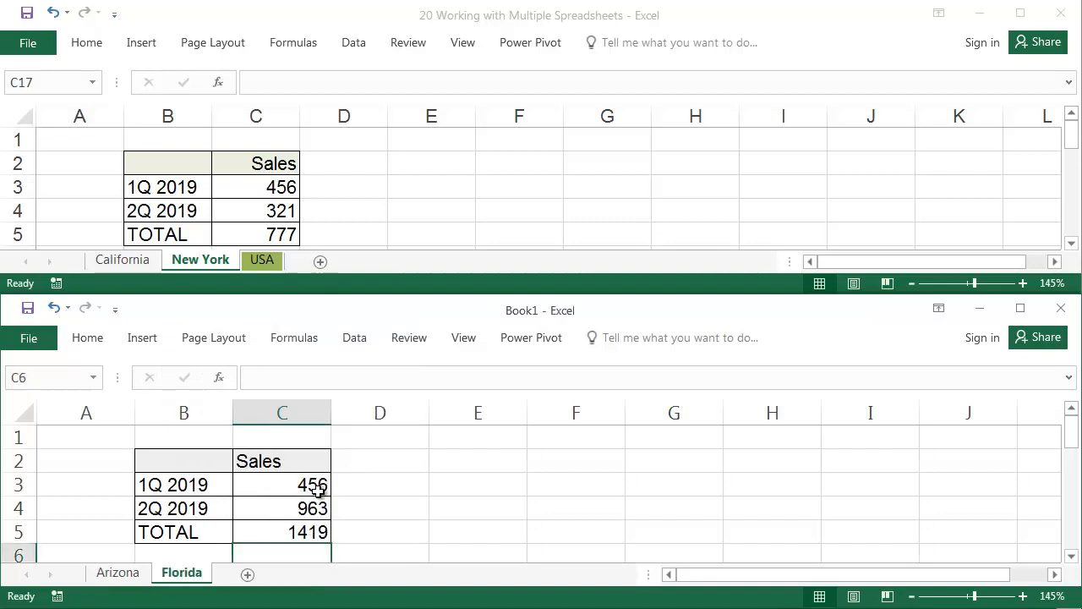
Unhide the New York sheet in Book1
right_click(191, 575)
left_click(235, 535)
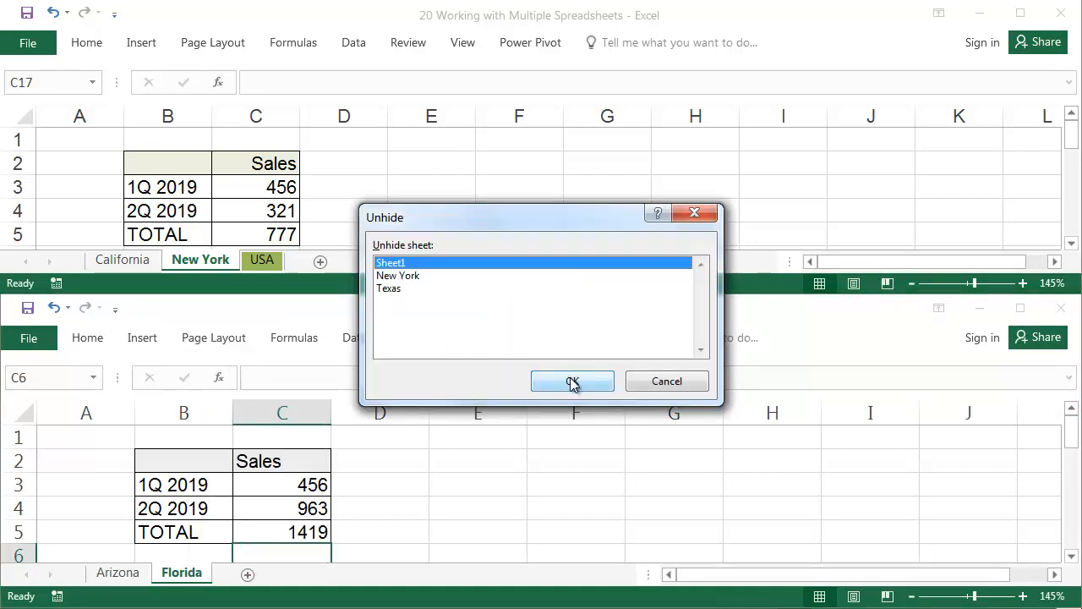
left_click(424, 277)
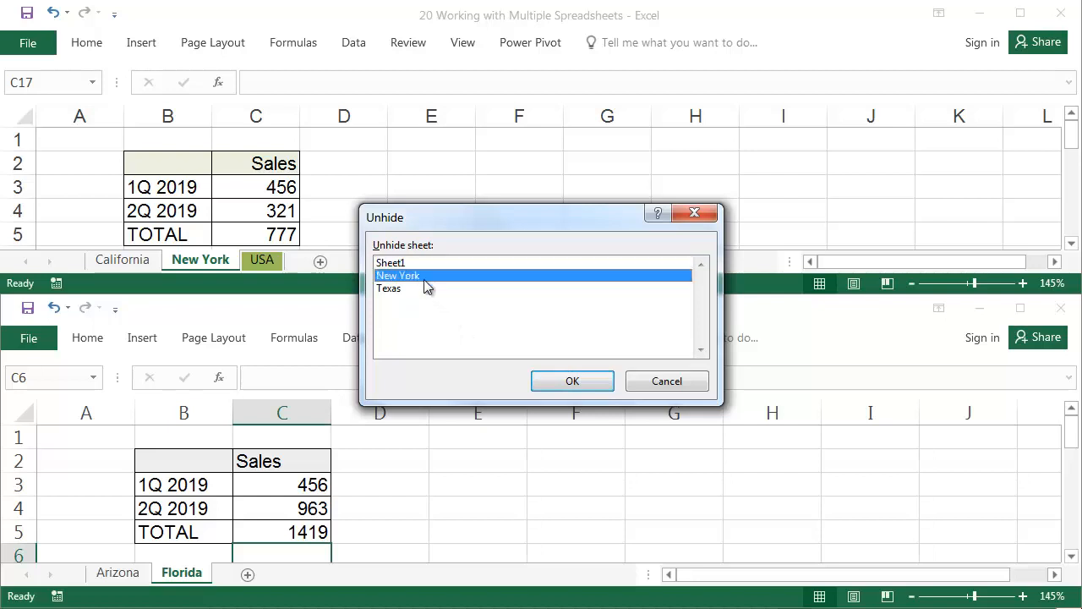
left_click(571, 381)
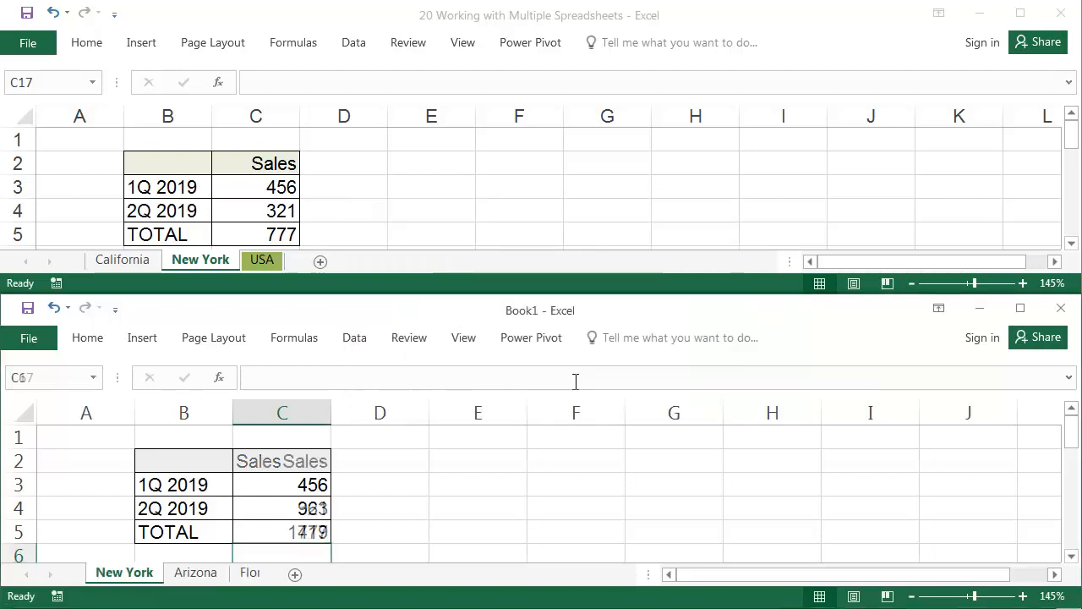
Unhide Sheet1 in Book1
right_click(182, 572)
left_click(233, 536)
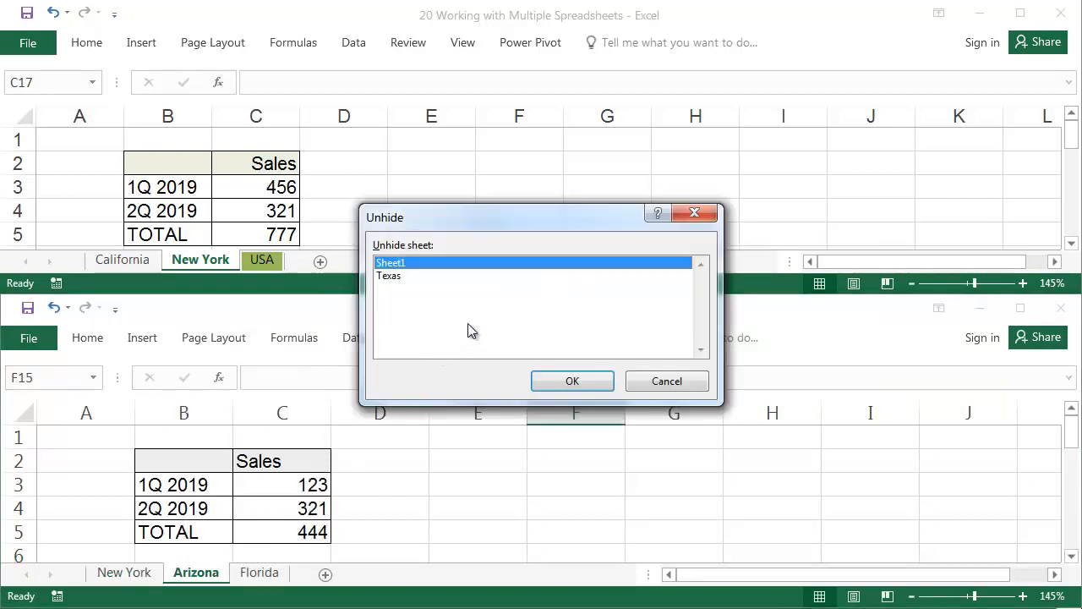
left_click(399, 276)
left_click(399, 264)
left_click(580, 382)
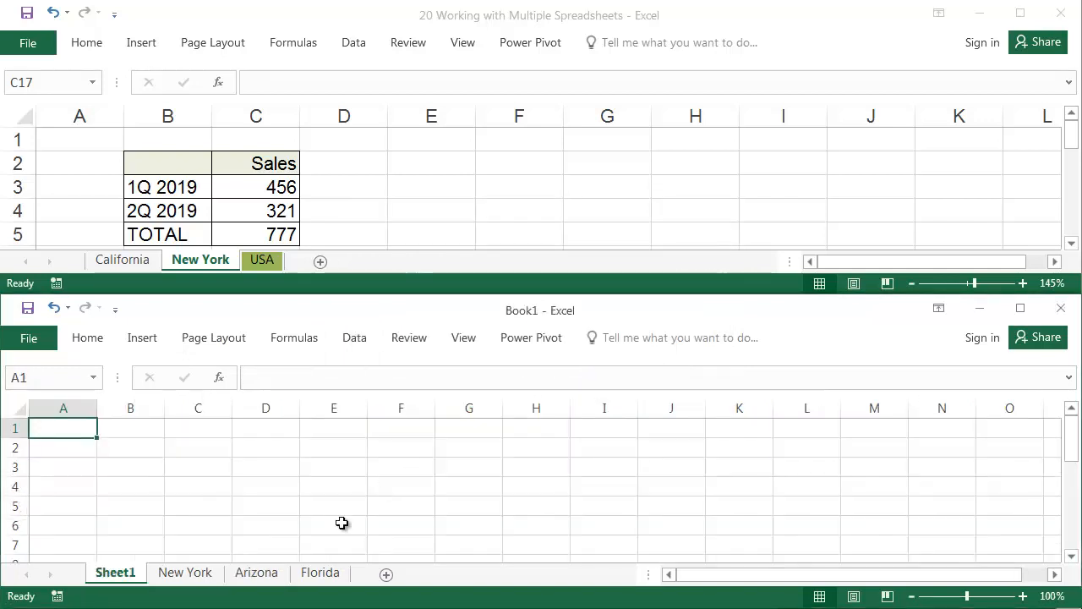
Unhide the Texas sheet in Book1
right_click(196, 574)
left_click(239, 541)
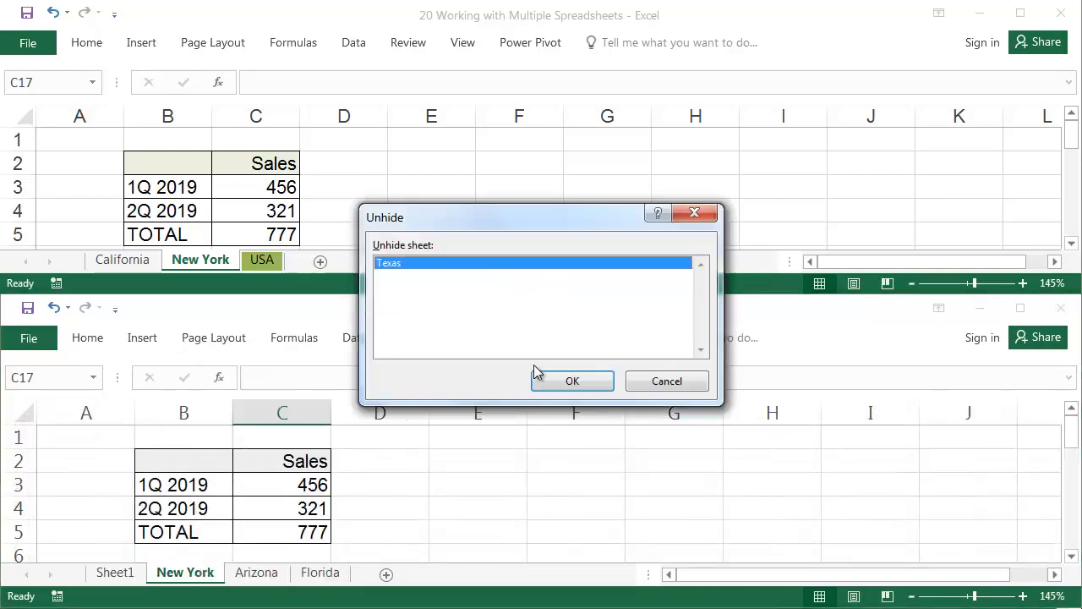
left_click(568, 381)
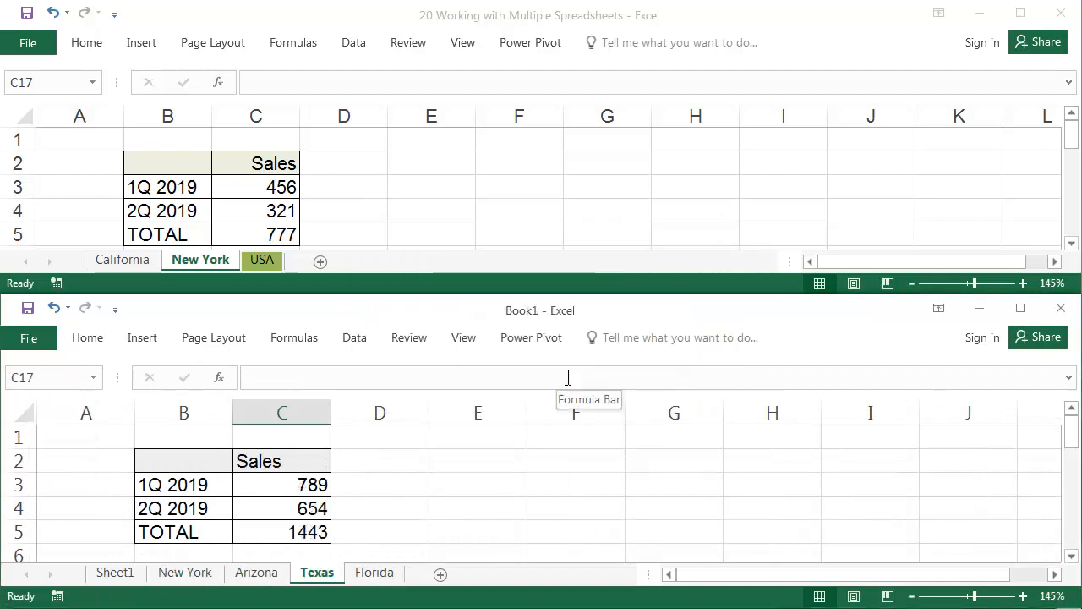